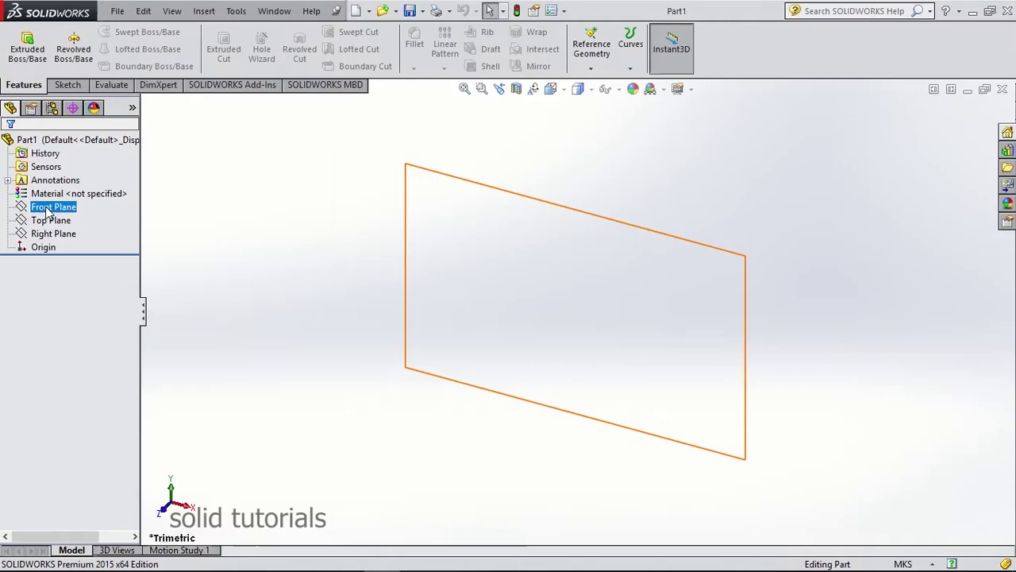
Select the Top Plane and set the view Normal To it.
click(51, 219)
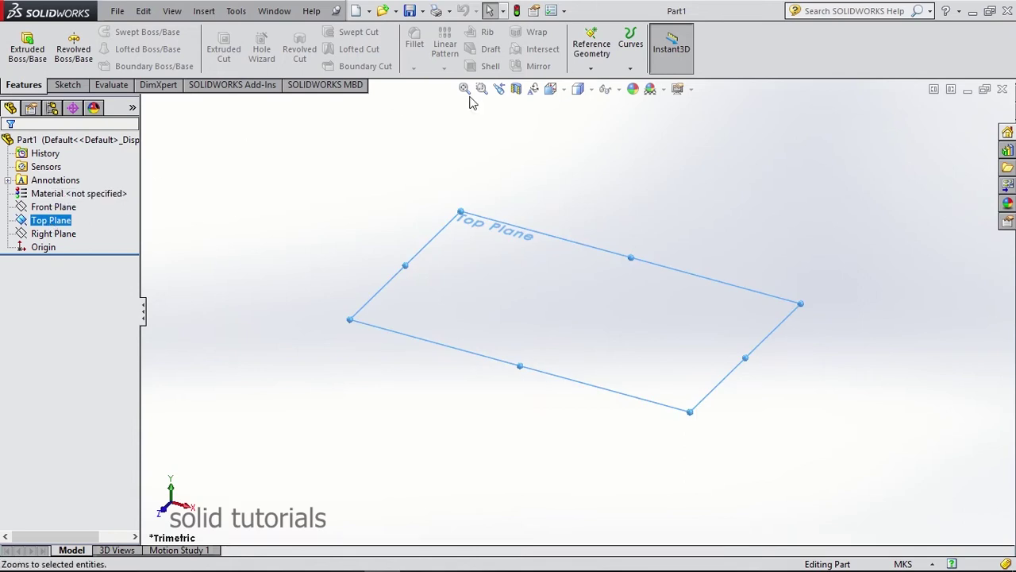
click(550, 88)
click(627, 164)
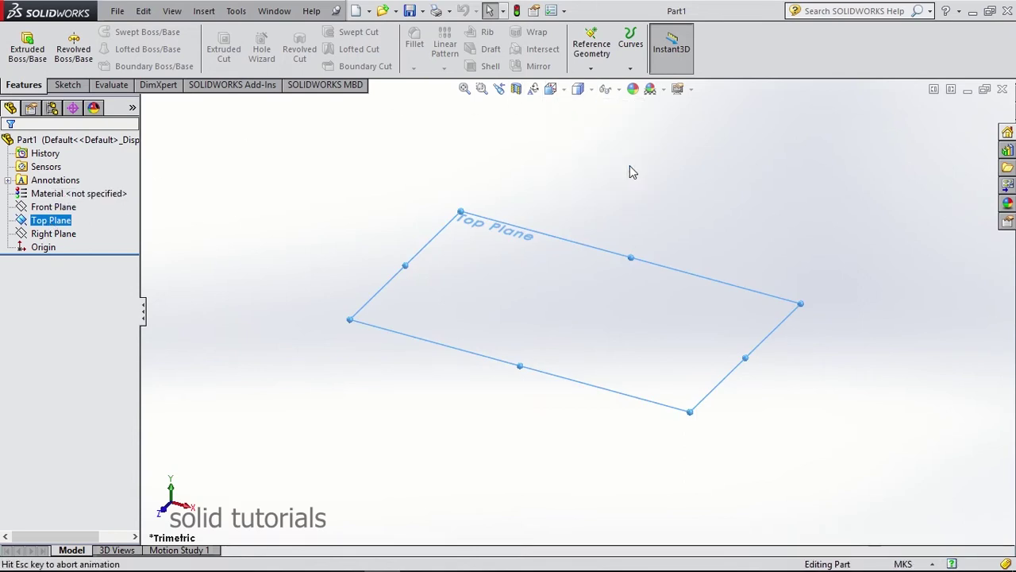
right_click(53, 226)
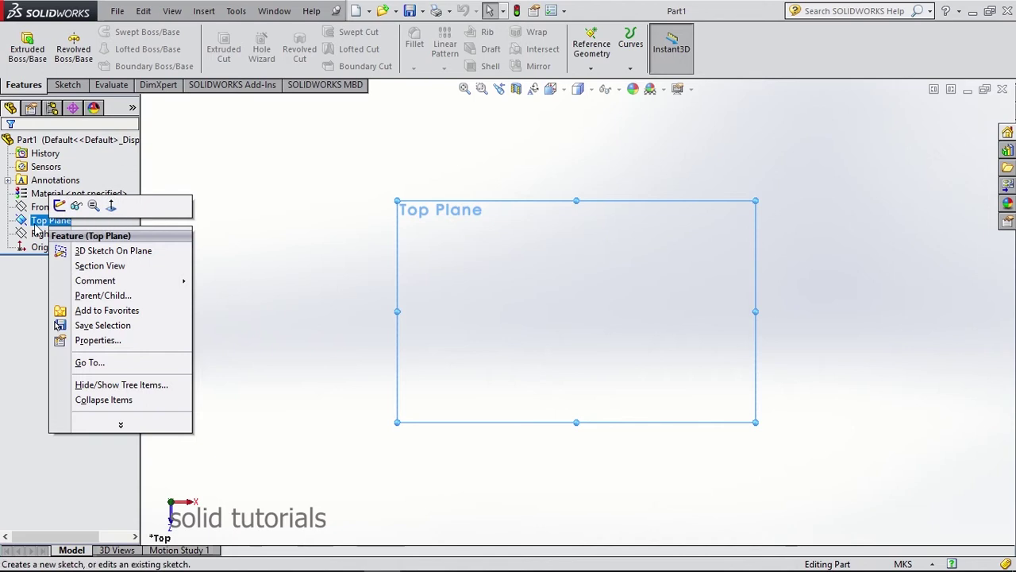
click(39, 221)
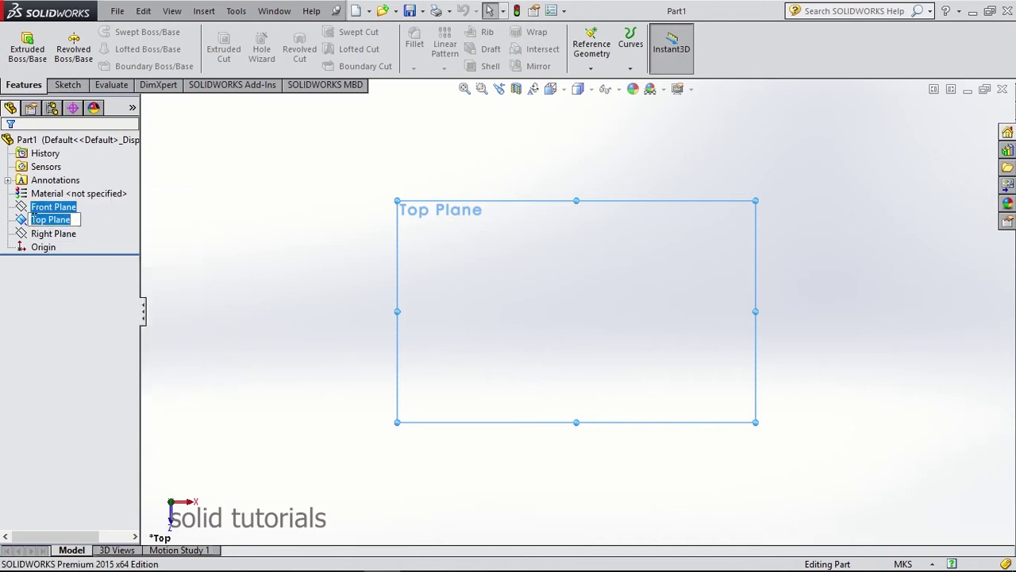
On the Top Plane, sketch a circle of radius 0.02 centred on the origin.
click(48, 220)
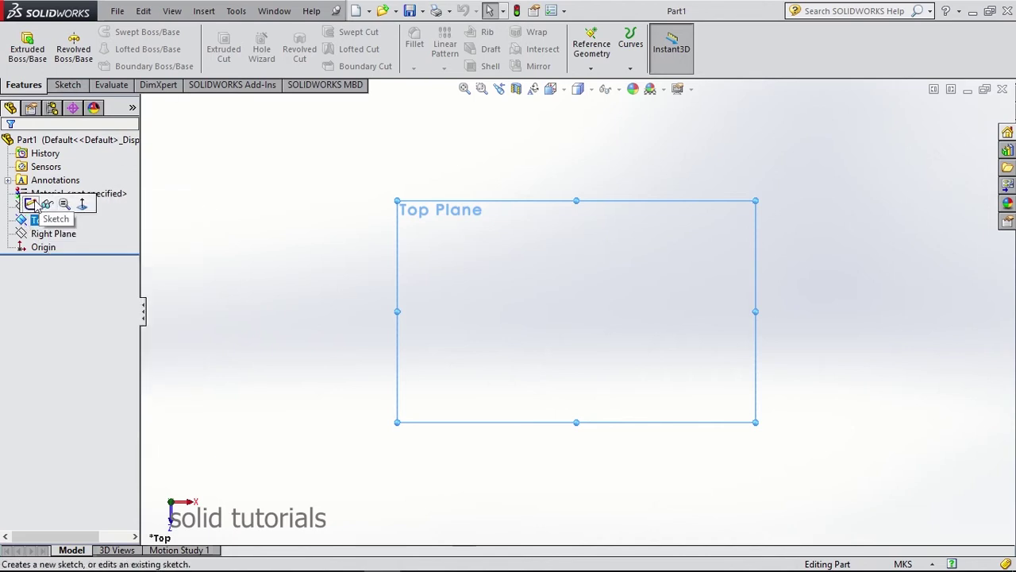
click(30, 204)
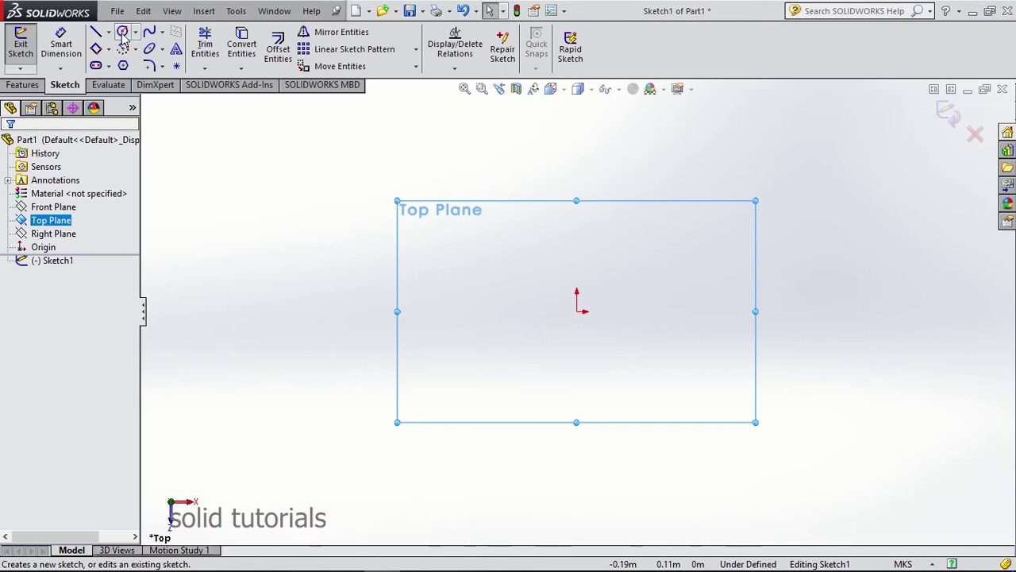
click(122, 32)
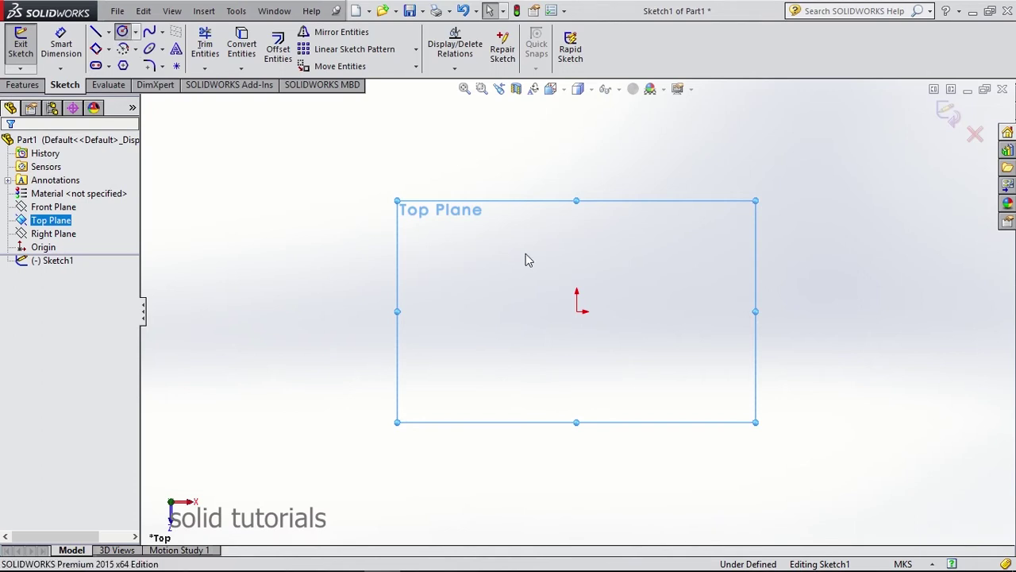
click(579, 313)
click(624, 312)
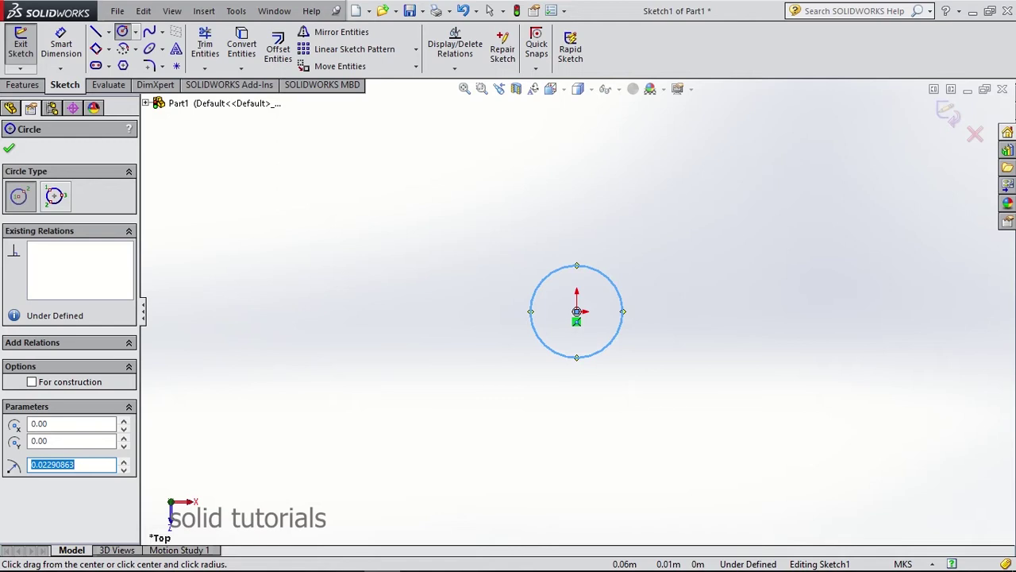
key(Return)
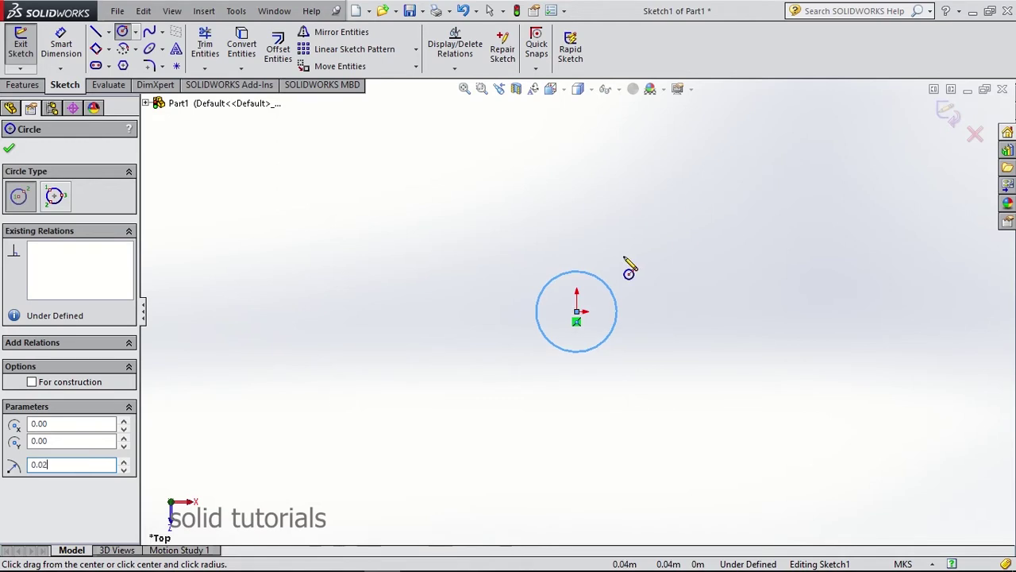
Start a 3D sketch and draw a vertical centreline up from the origin.
click(10, 150)
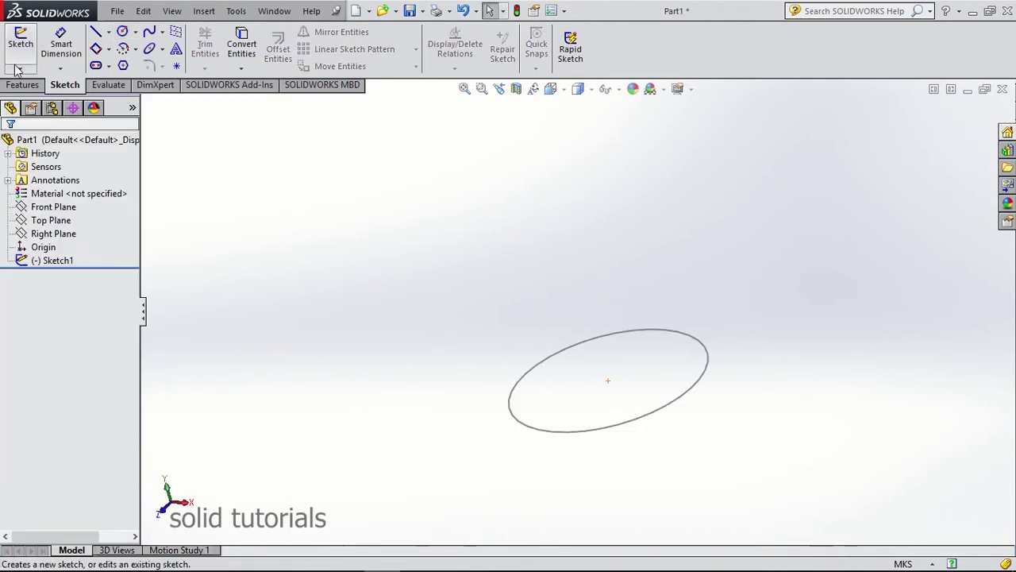
click(19, 68)
click(50, 96)
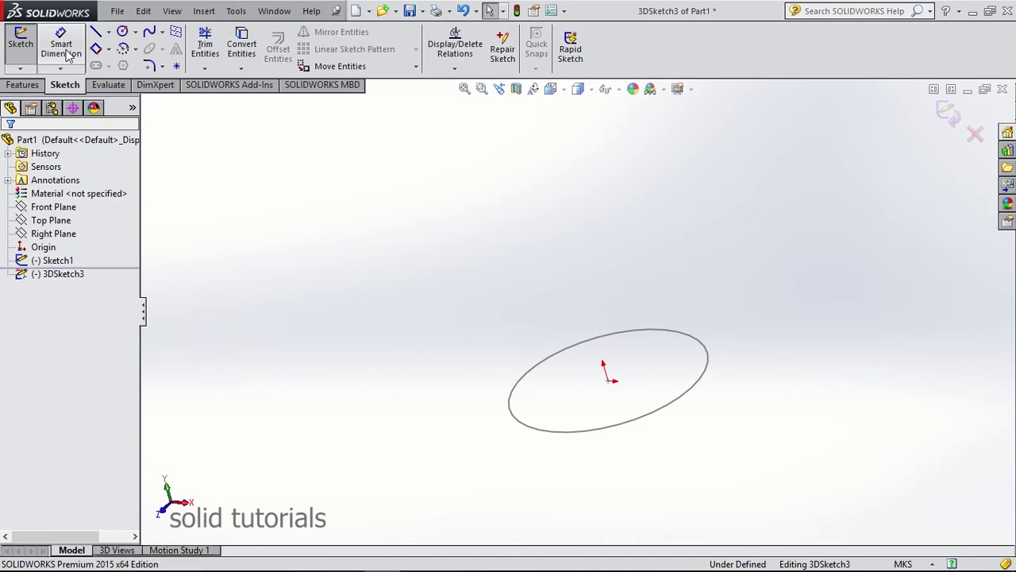
click(108, 33)
click(119, 63)
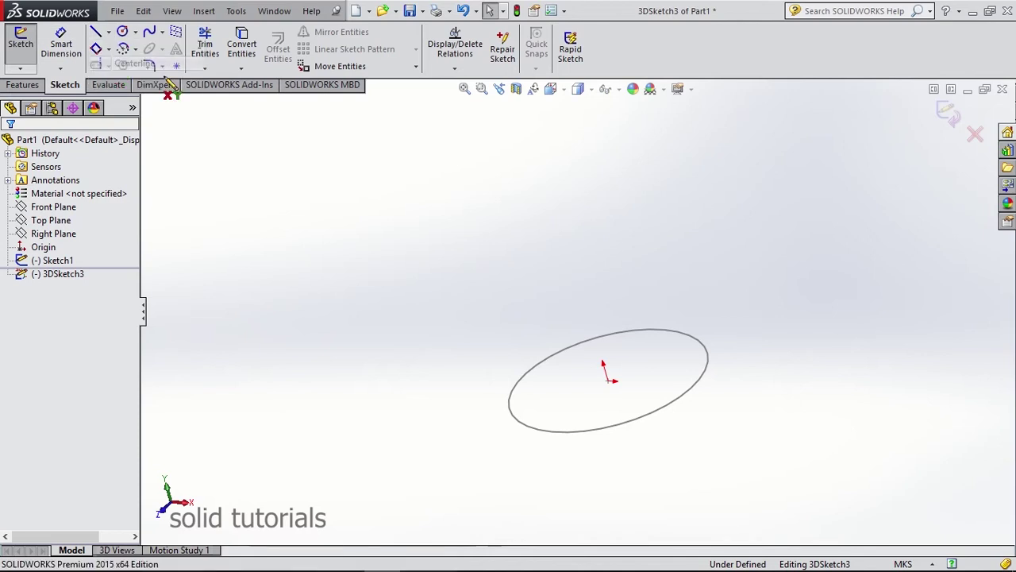
click(609, 382)
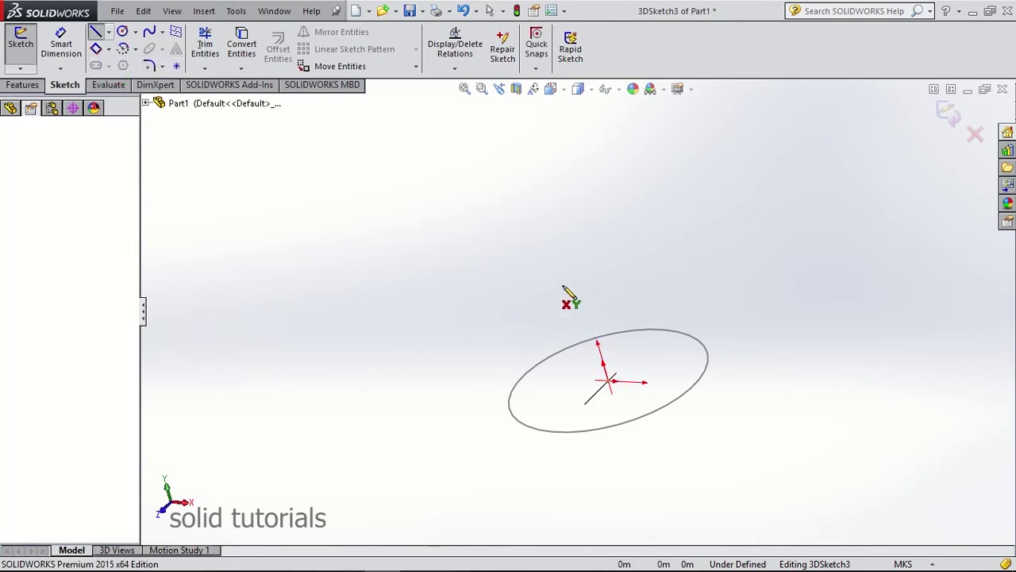
click(566, 233)
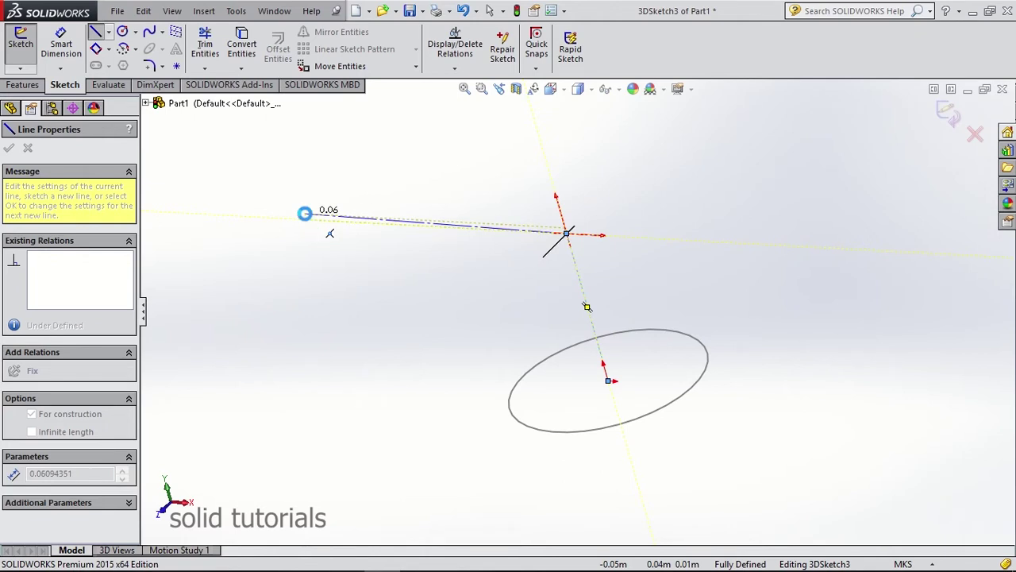
key(Escape)
Dimension the centreline's length to 0.03.
click(61, 45)
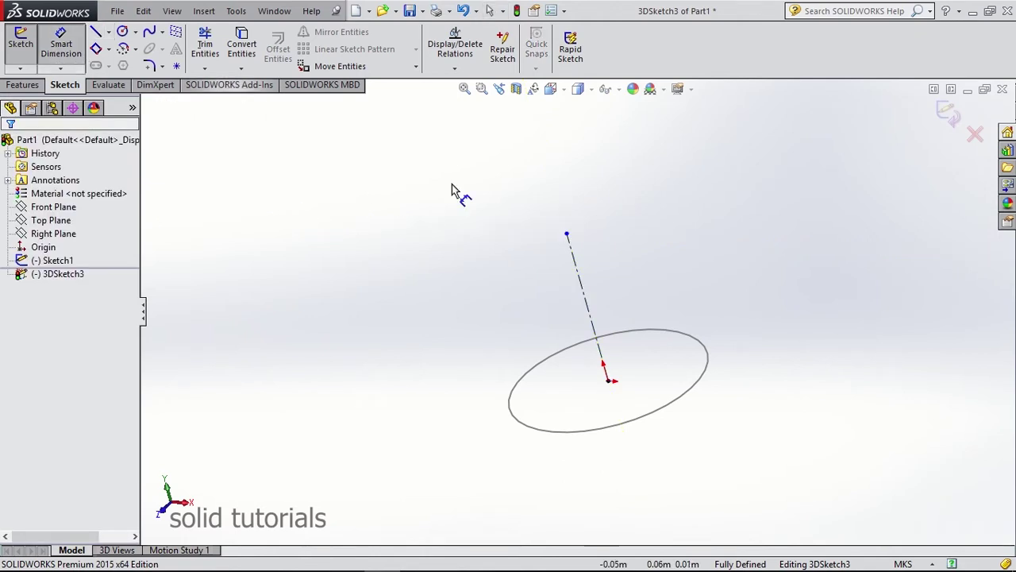
click(577, 273)
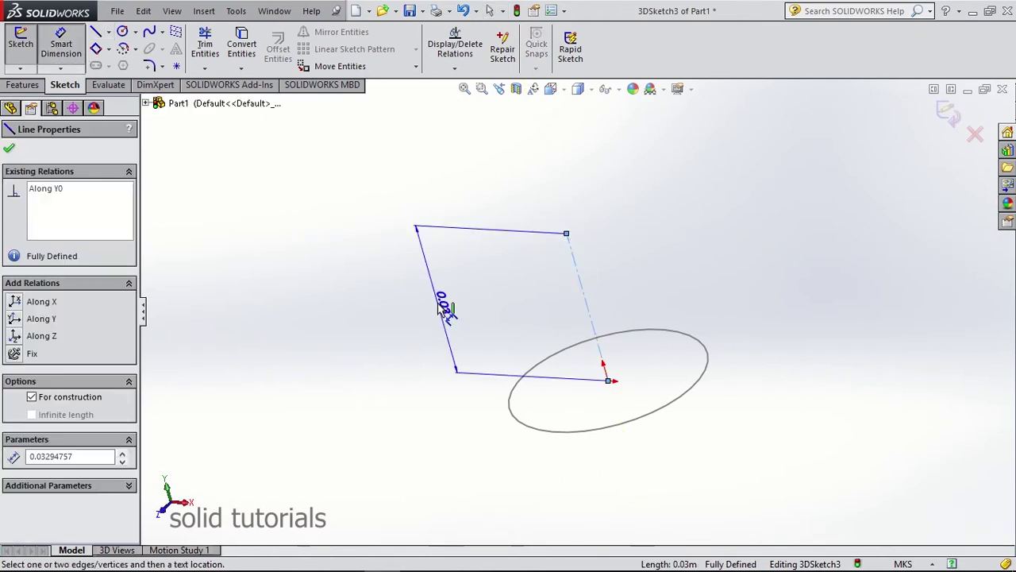
click(447, 309)
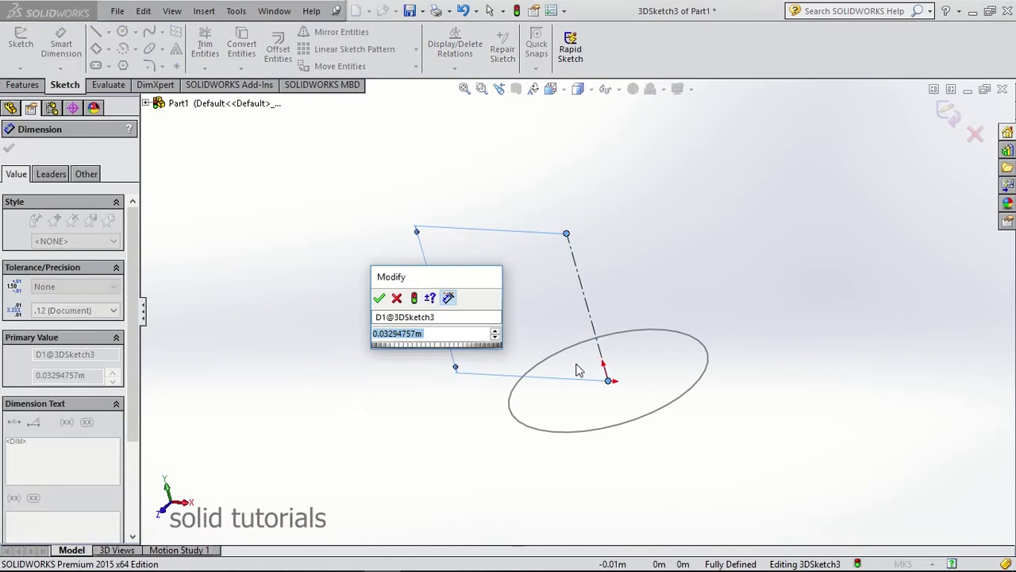
text(0.03)
key(Return)
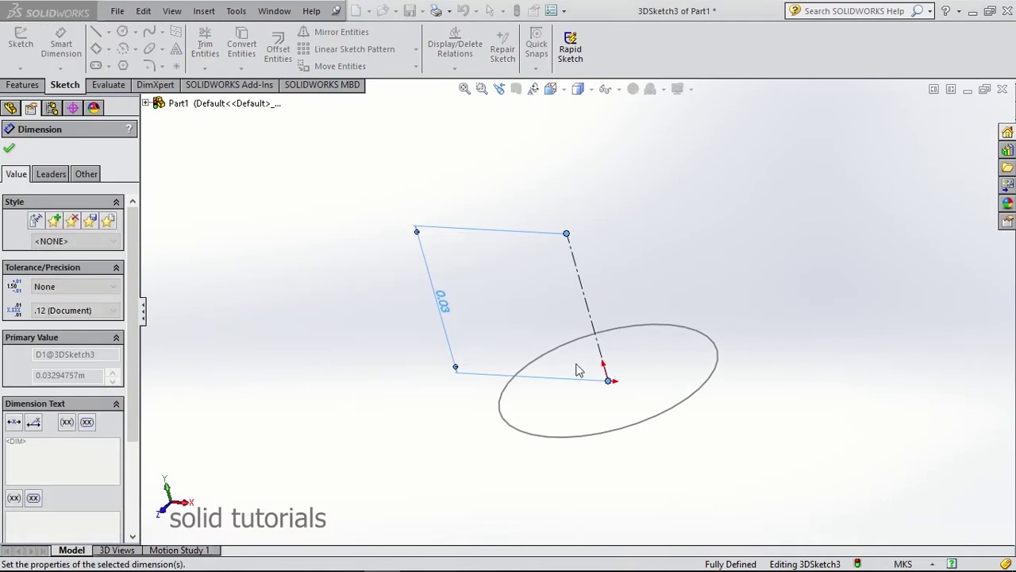
click(9, 150)
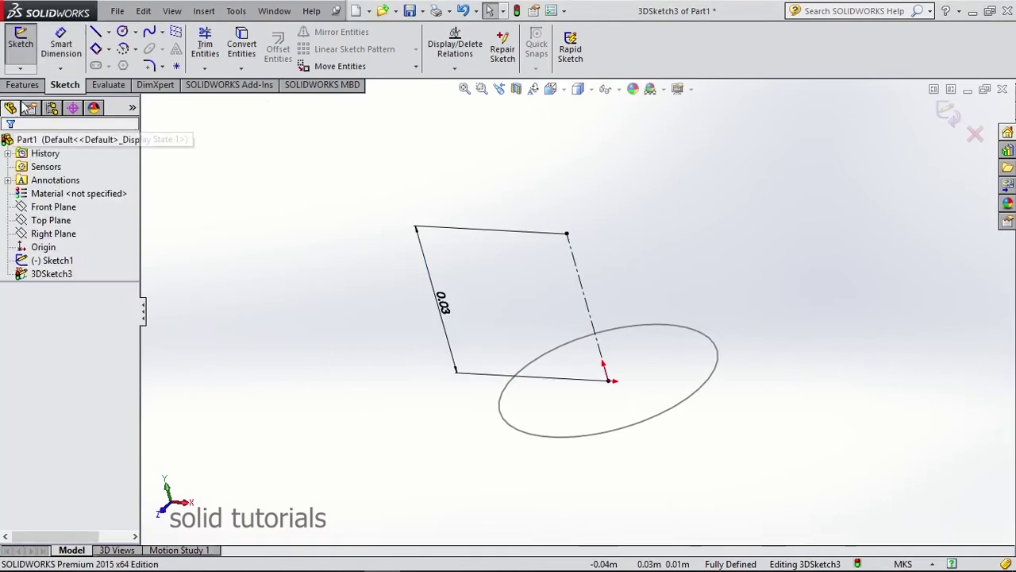
Create a plane through the centreline's top point, perpendicular to the centreline.
click(25, 48)
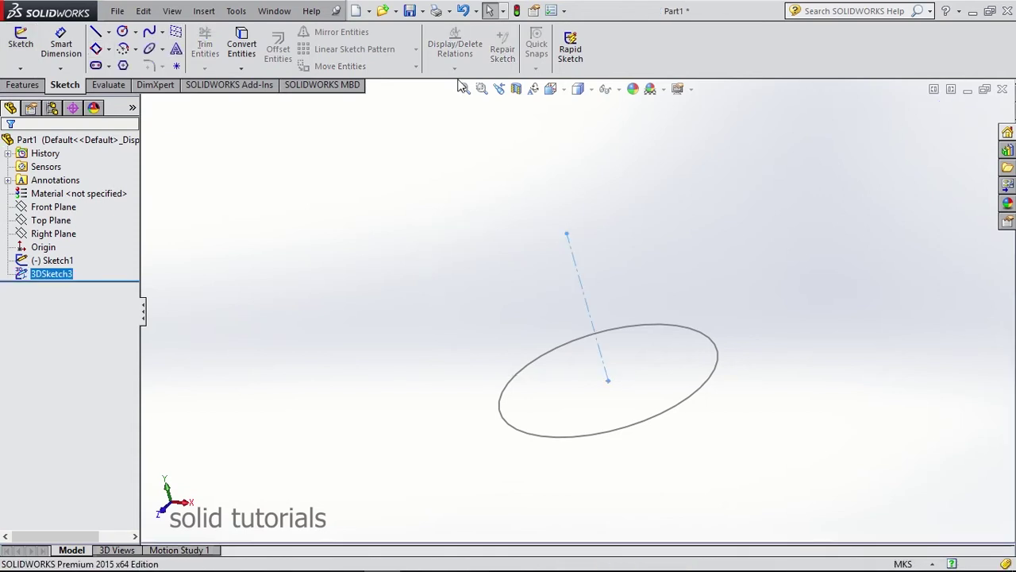
click(175, 32)
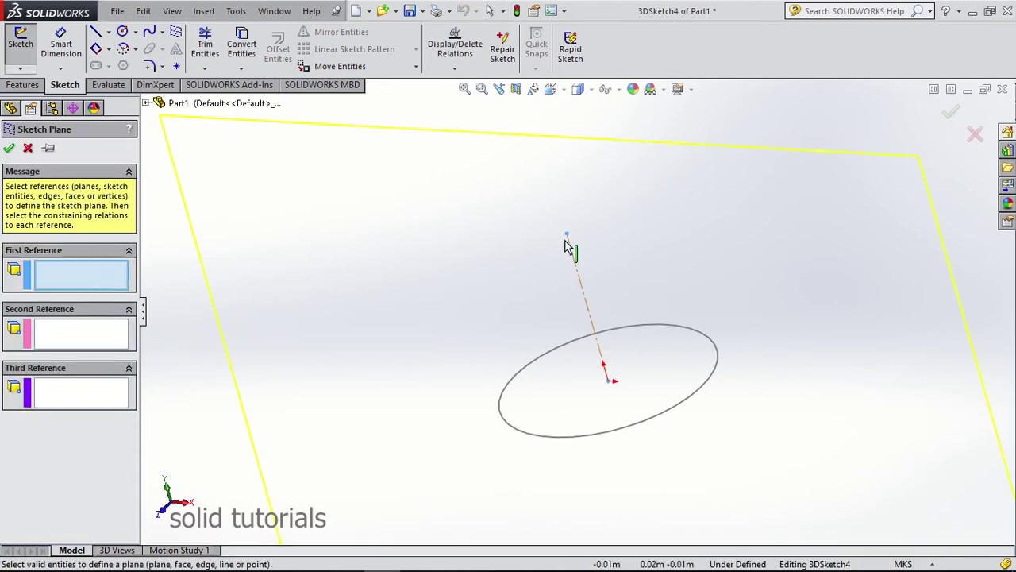
click(568, 235)
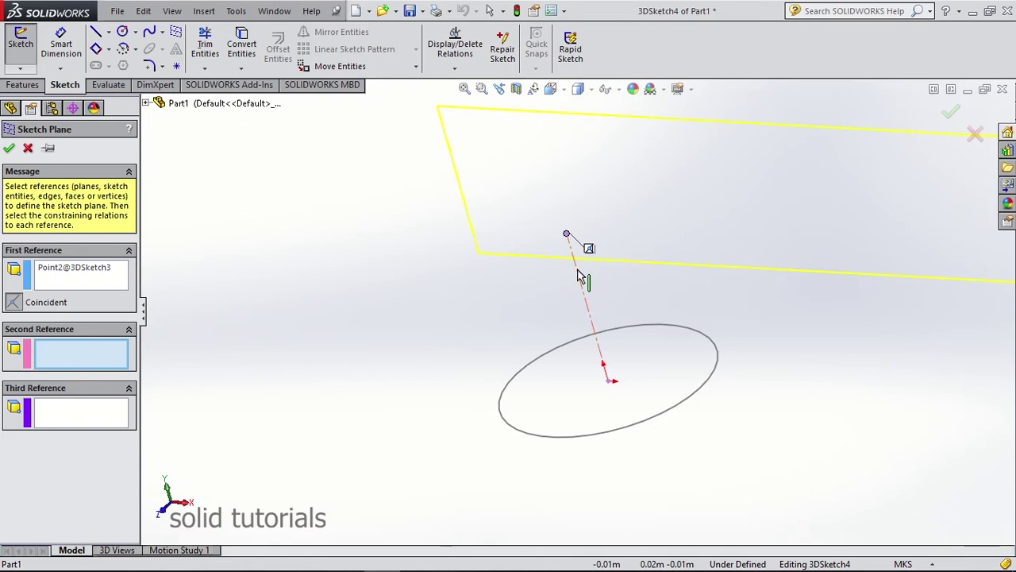
click(577, 273)
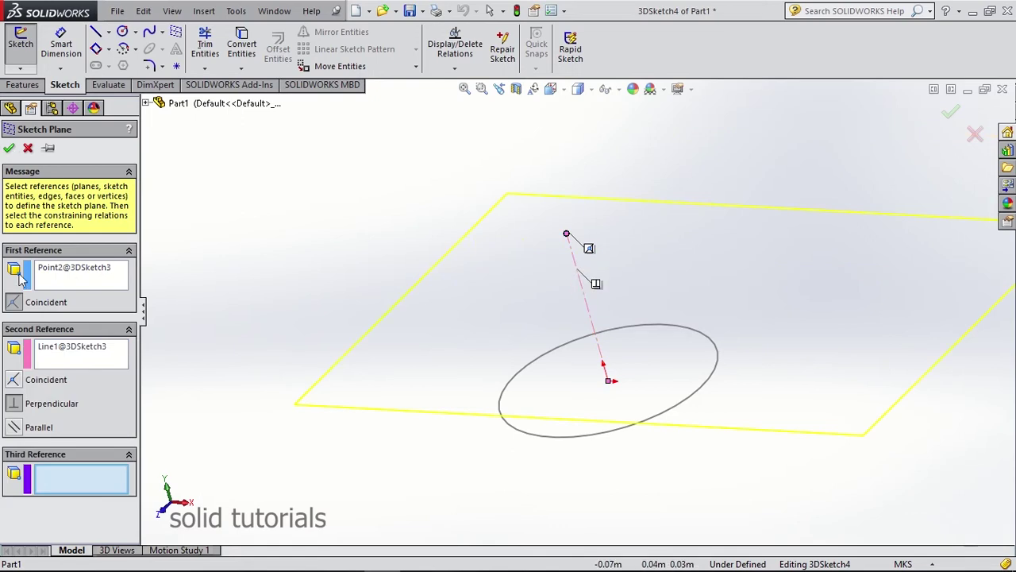
click(9, 148)
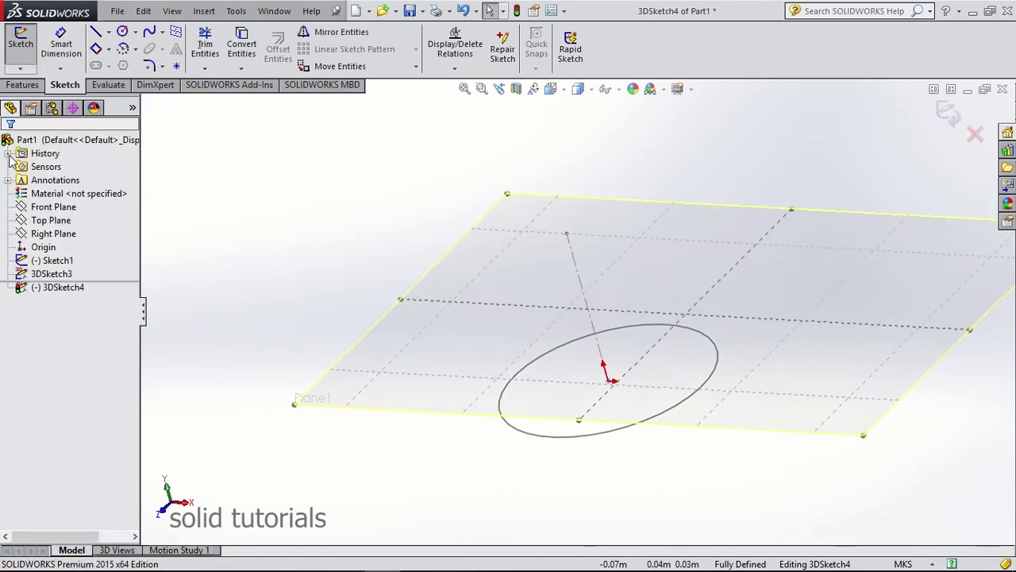
Draw a 0.01-radius circle centred on the centreline's top point.
click(122, 31)
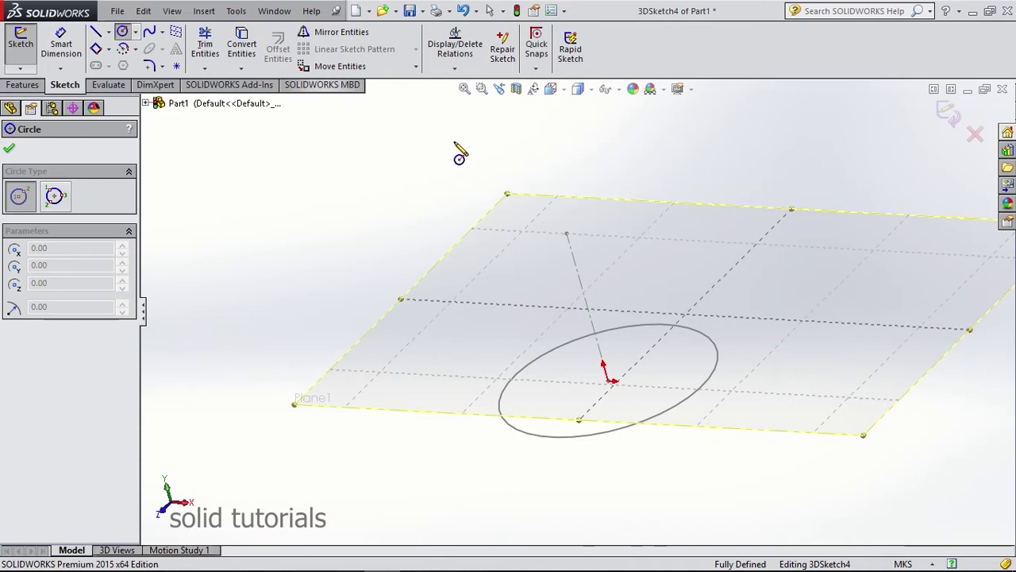
click(566, 234)
click(608, 253)
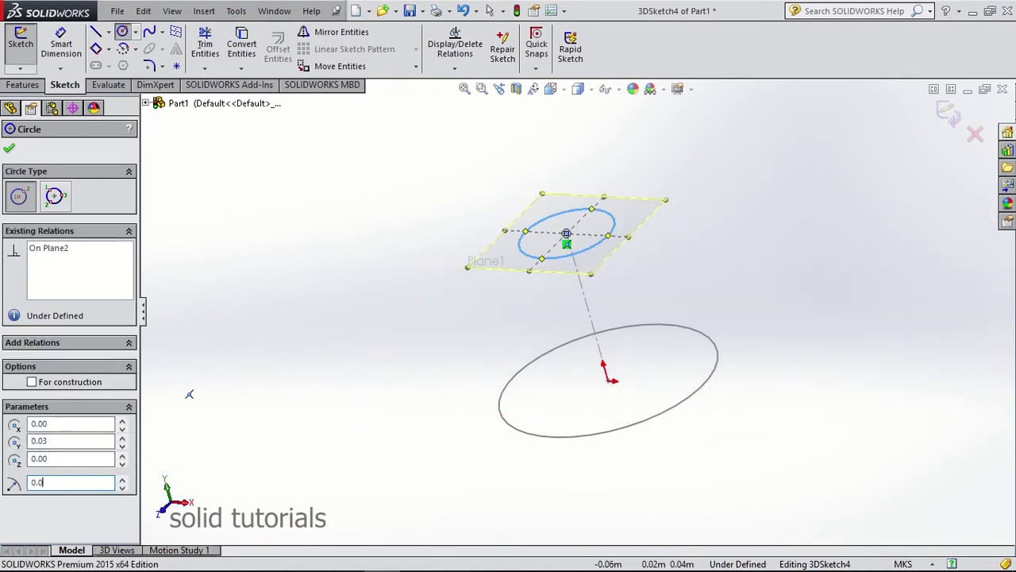
key(Return)
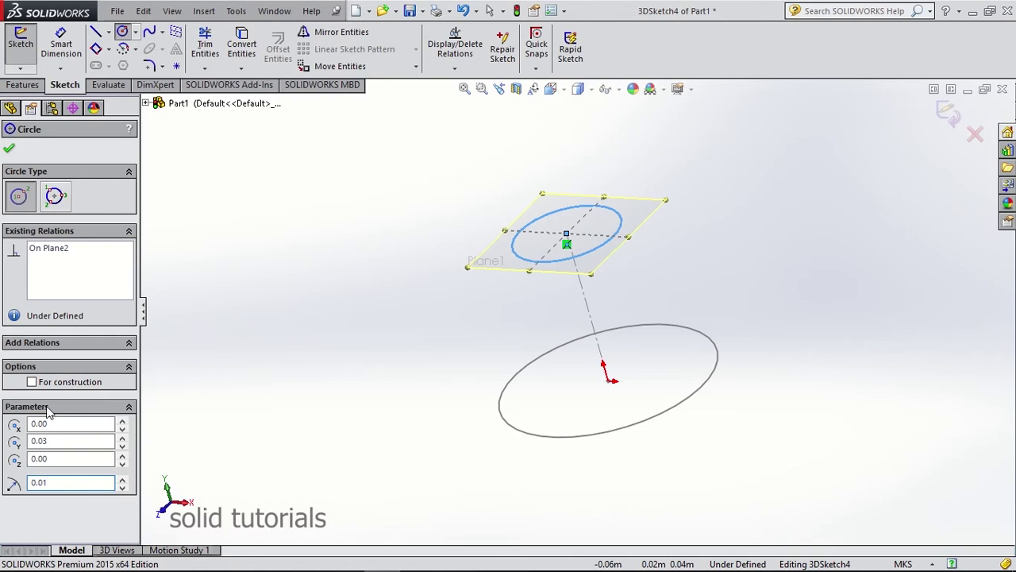
click(12, 150)
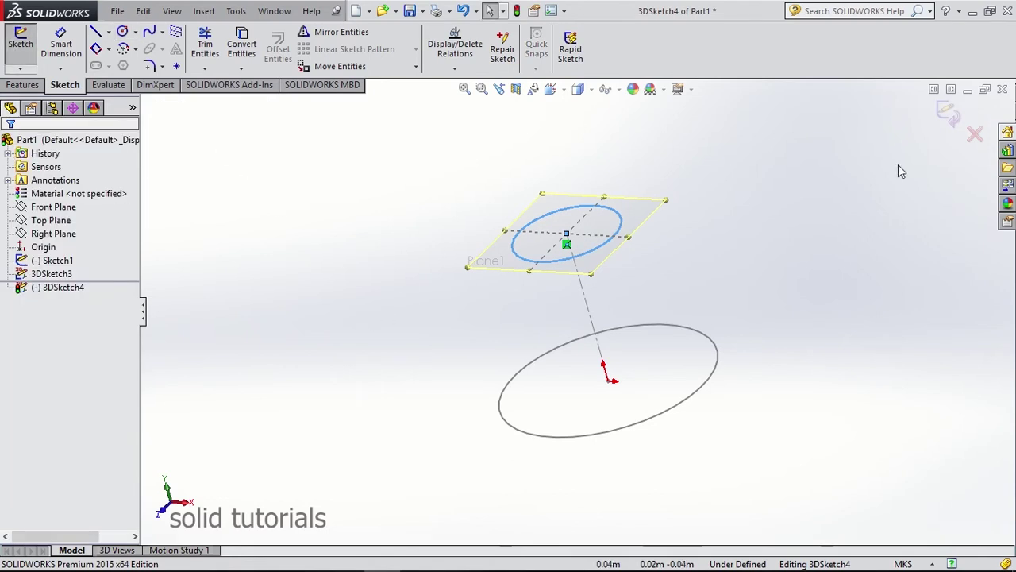
Exit the 3D sketch, select the Front Plane and view it Normal To.
click(951, 119)
mouse_move(802, 226)
middle_down()
mouse_move(723, 266)
mouse_move(729, 238)
middle_up()
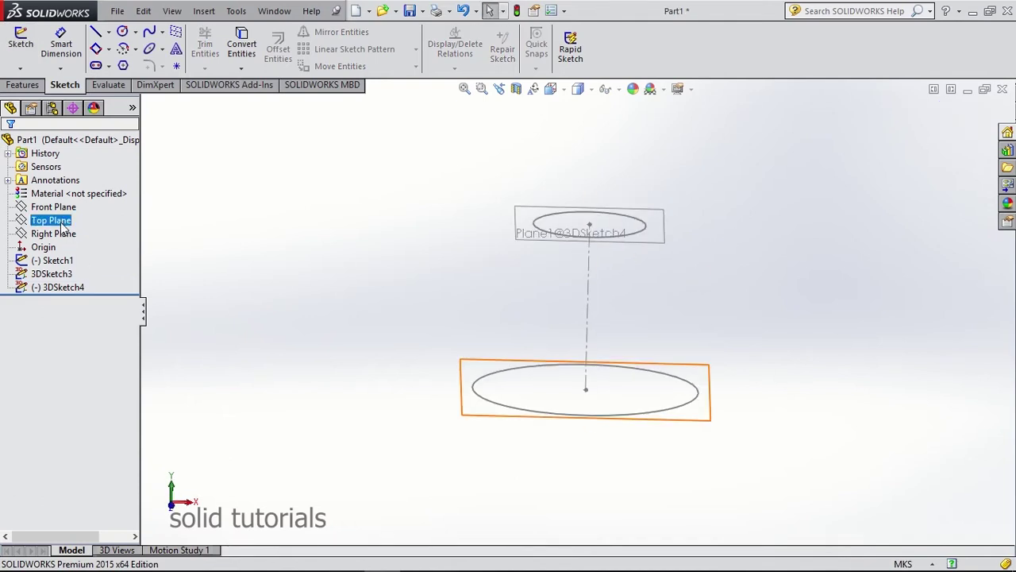
click(55, 234)
click(56, 207)
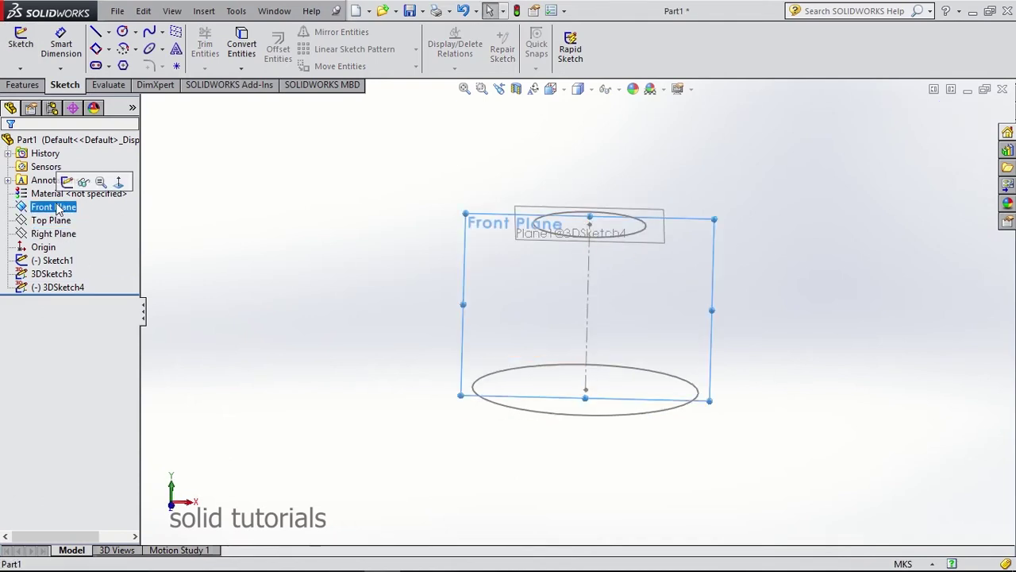
click(118, 182)
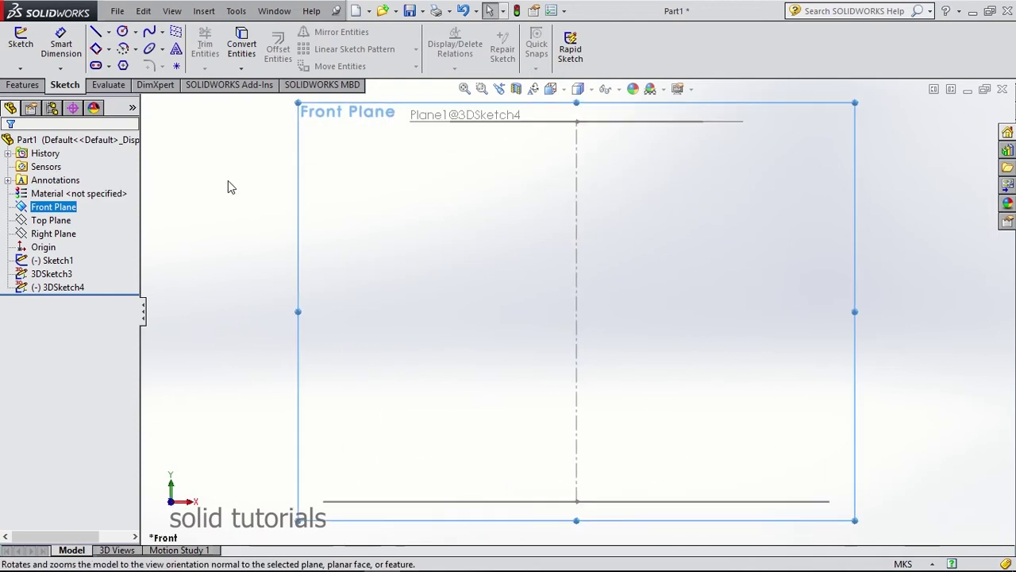
Draw a curved style spline from the top circle's edge down to the base circle's left edge.
click(162, 33)
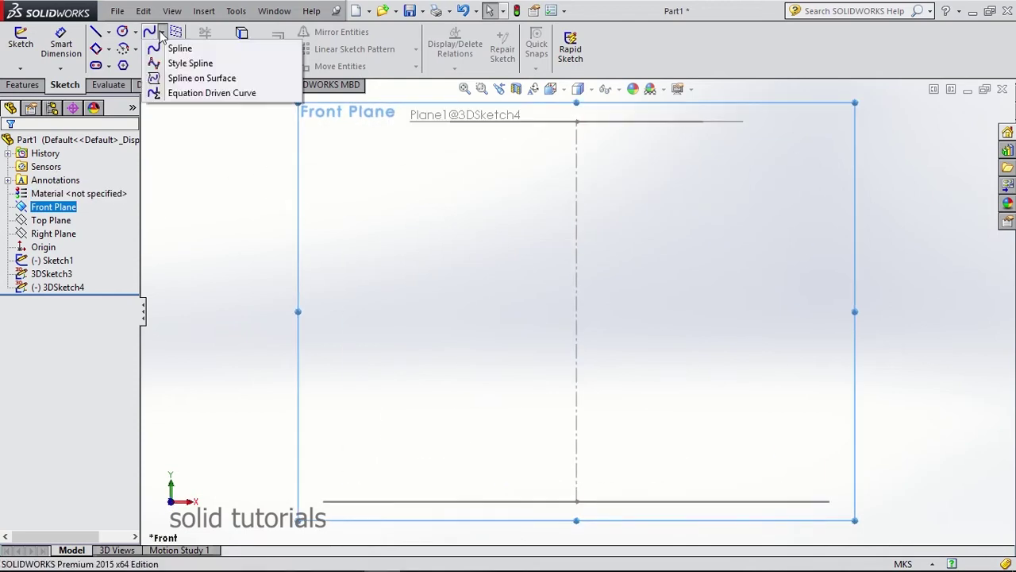
click(161, 33)
click(161, 33)
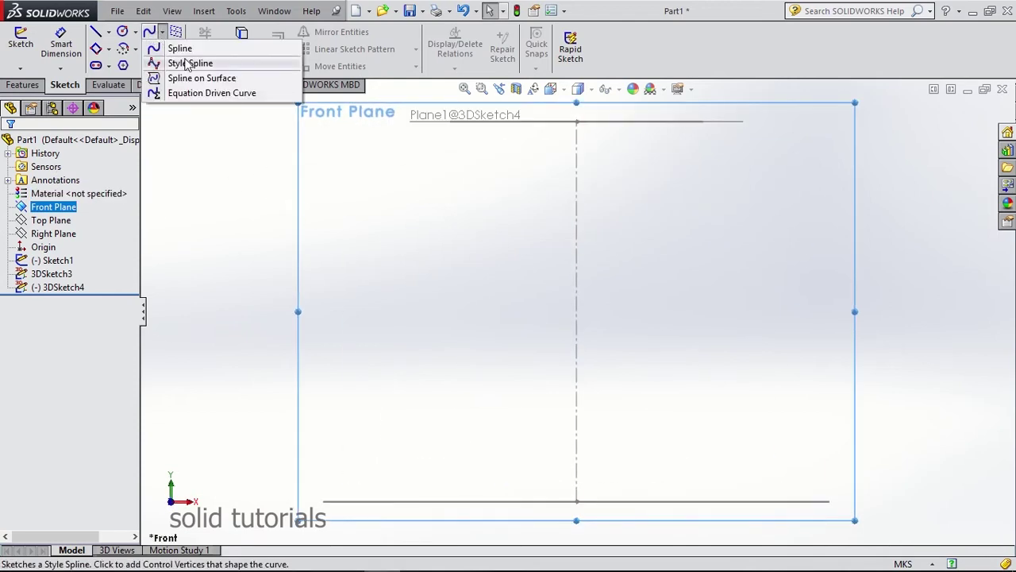
click(180, 49)
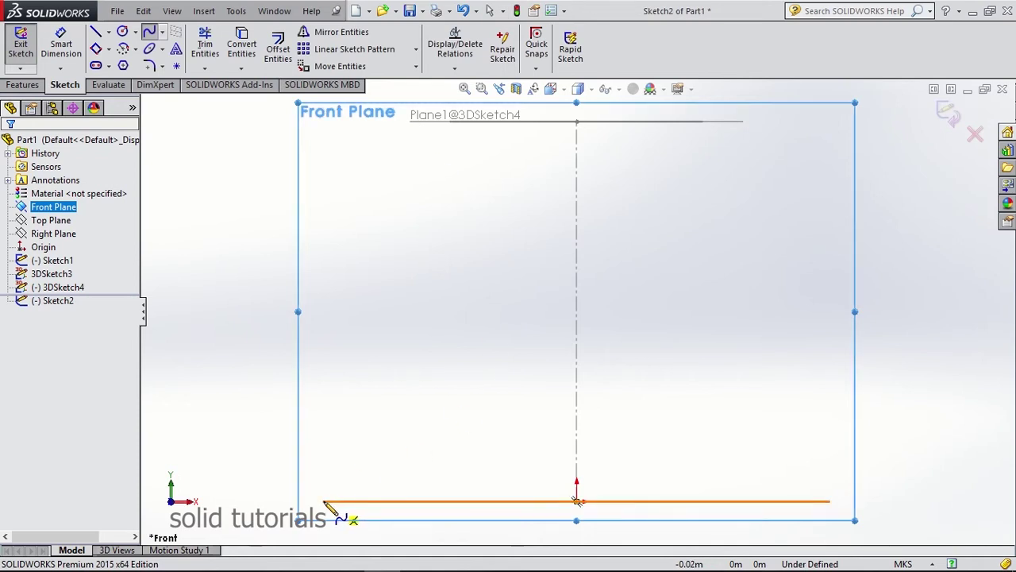
click(162, 33)
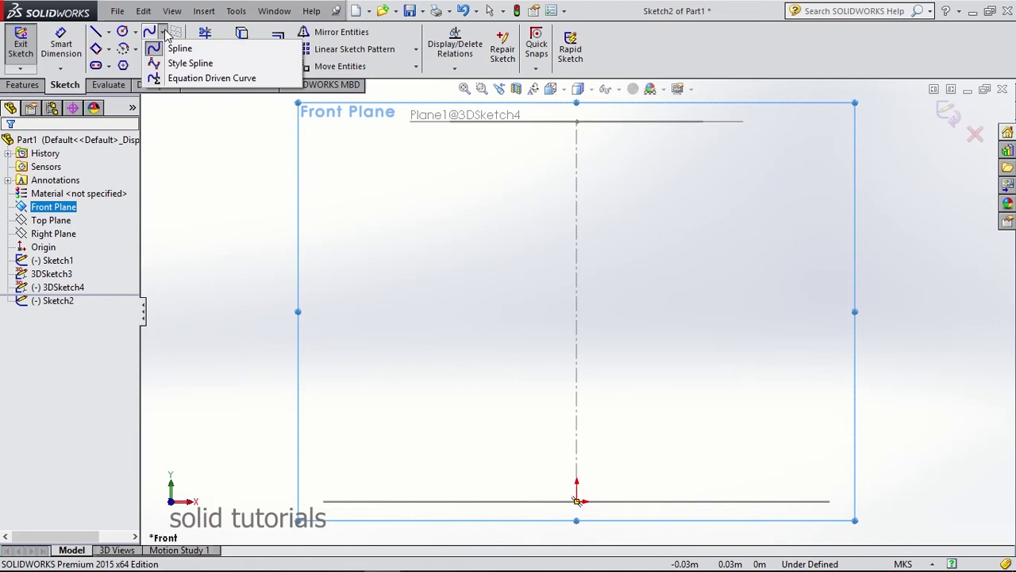
click(173, 63)
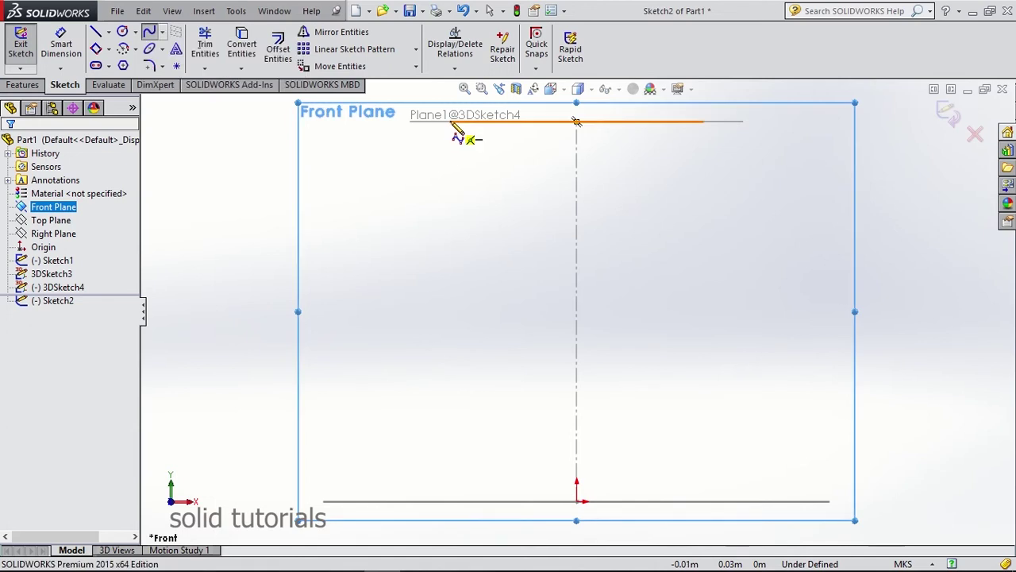
click(451, 121)
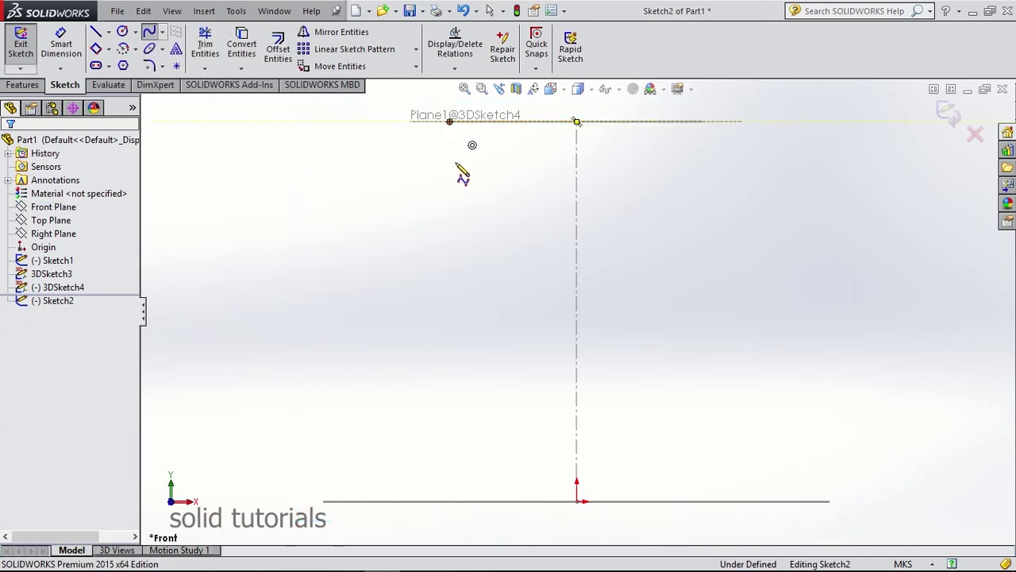
click(453, 293)
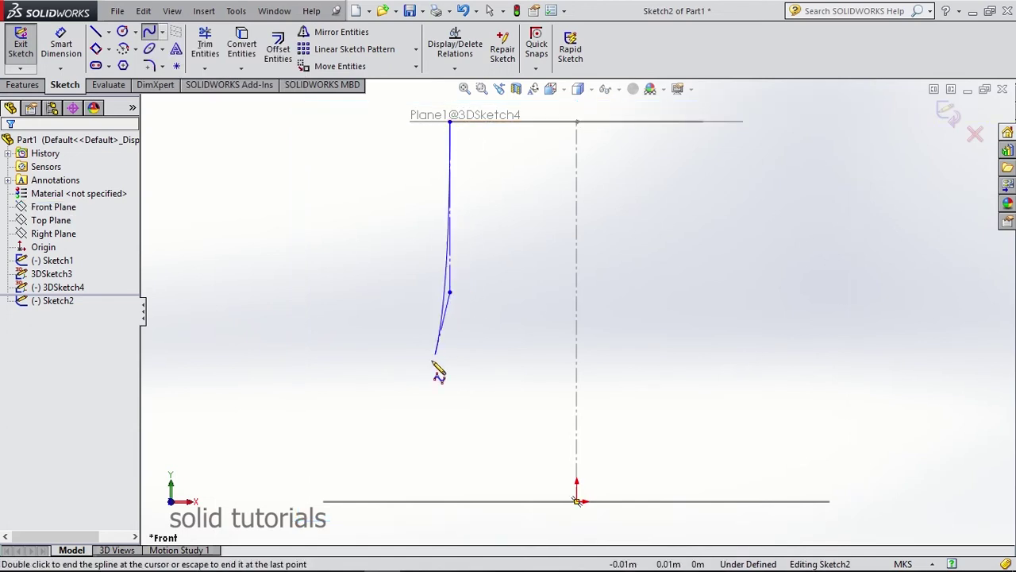
double_click(323, 501)
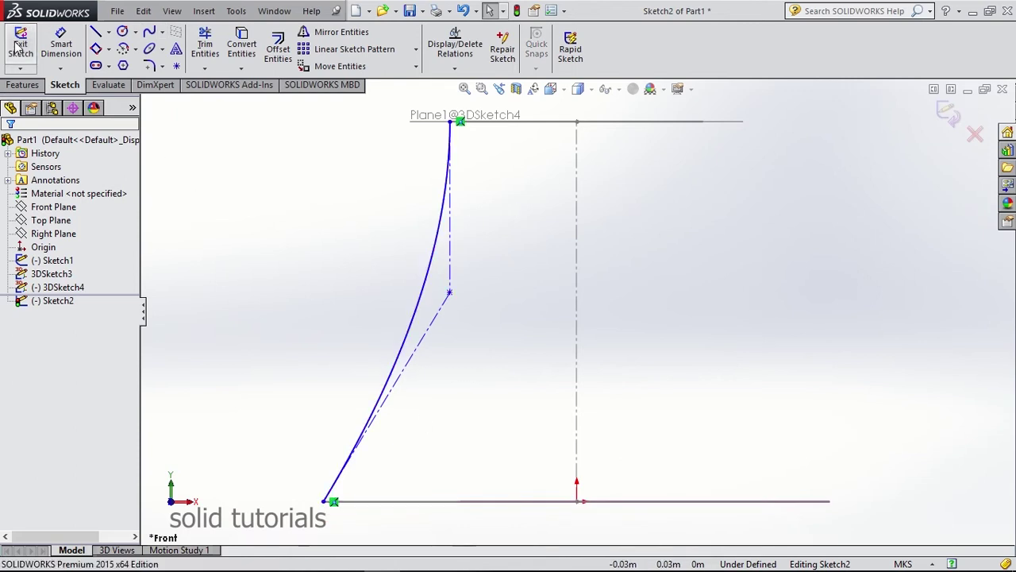
Exit Sketch2 and start a Lofted Boss/Base with the top and bottom circles as profiles.
click(965, 121)
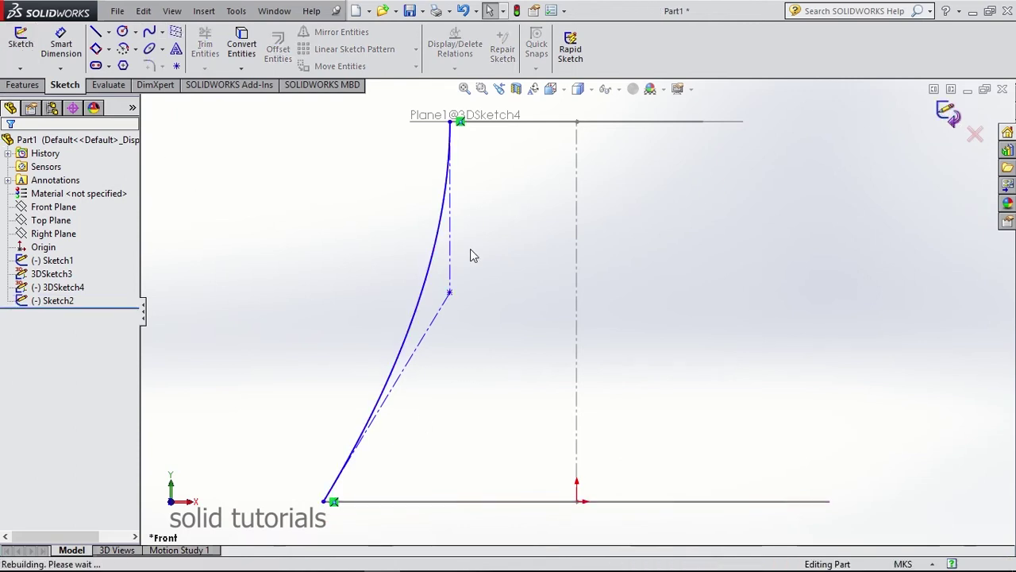
middle_drag(472, 254, 519, 305)
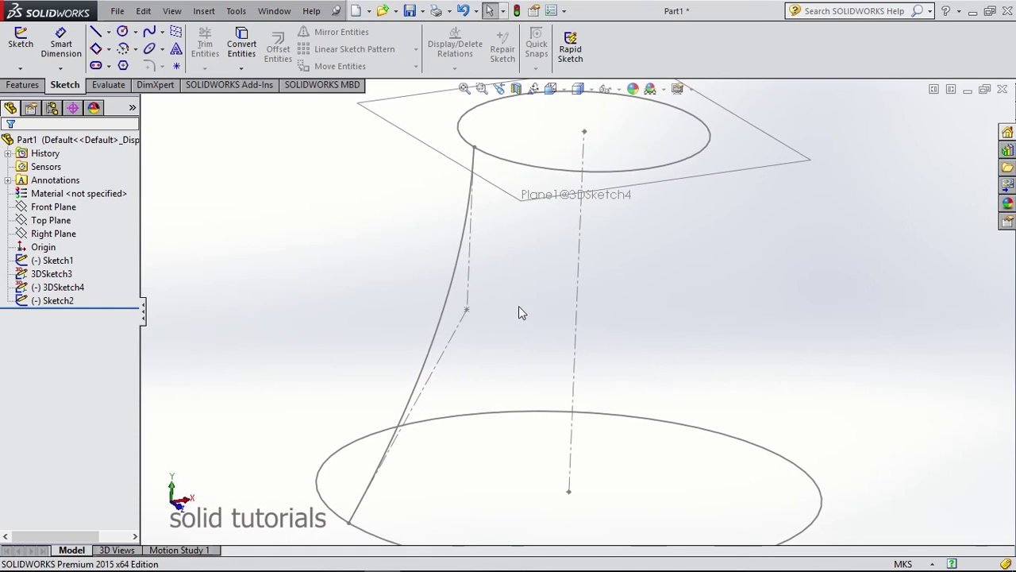
scroll(565, 319, down, 3)
scroll(565, 319, up, 5)
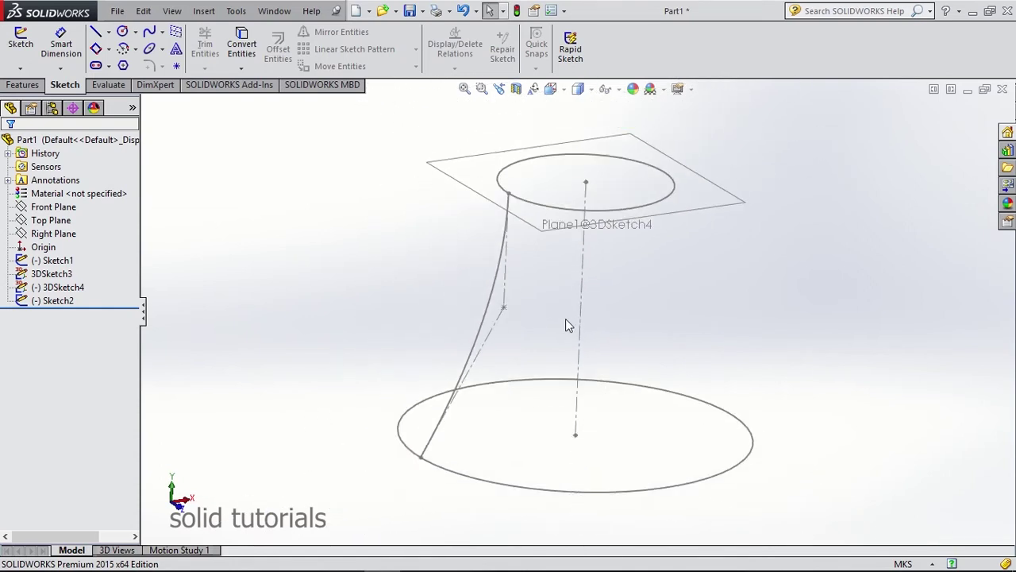
click(23, 85)
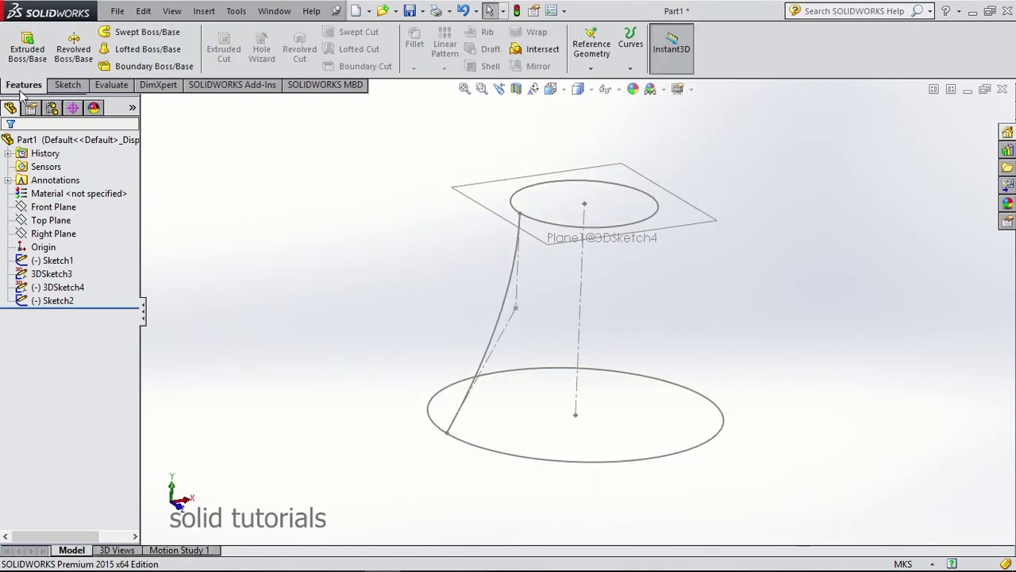
click(143, 49)
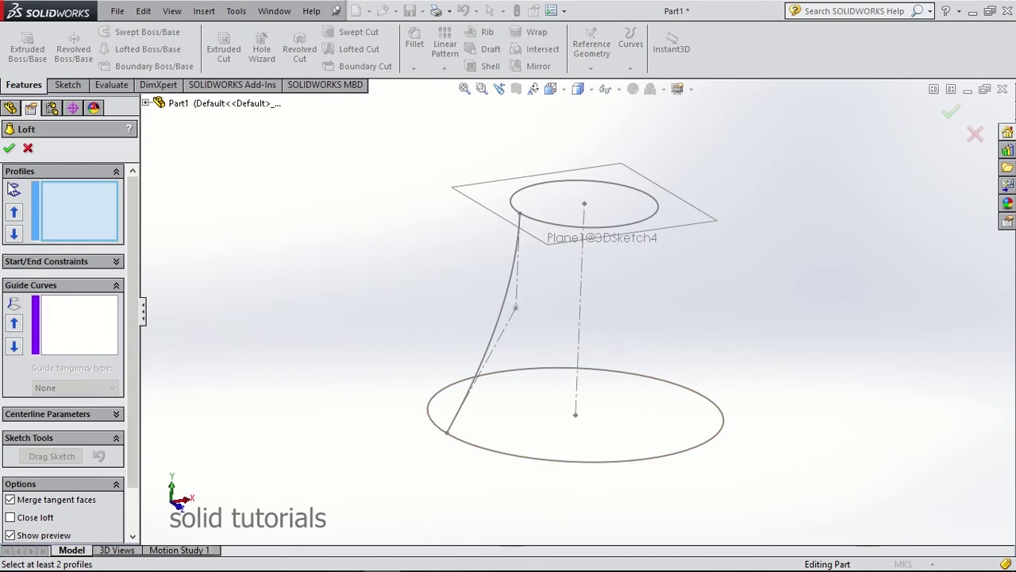
click(609, 227)
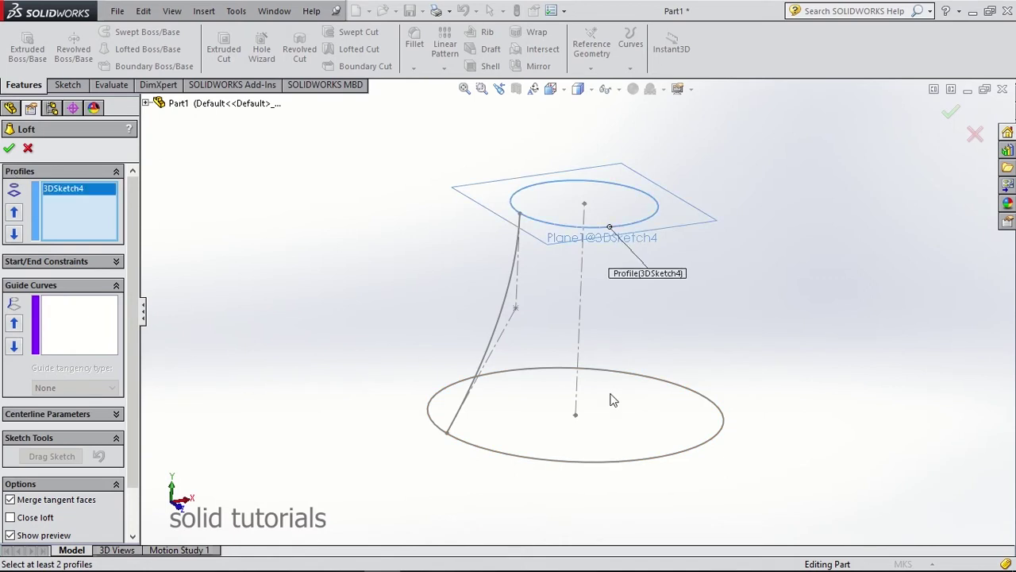
click(578, 466)
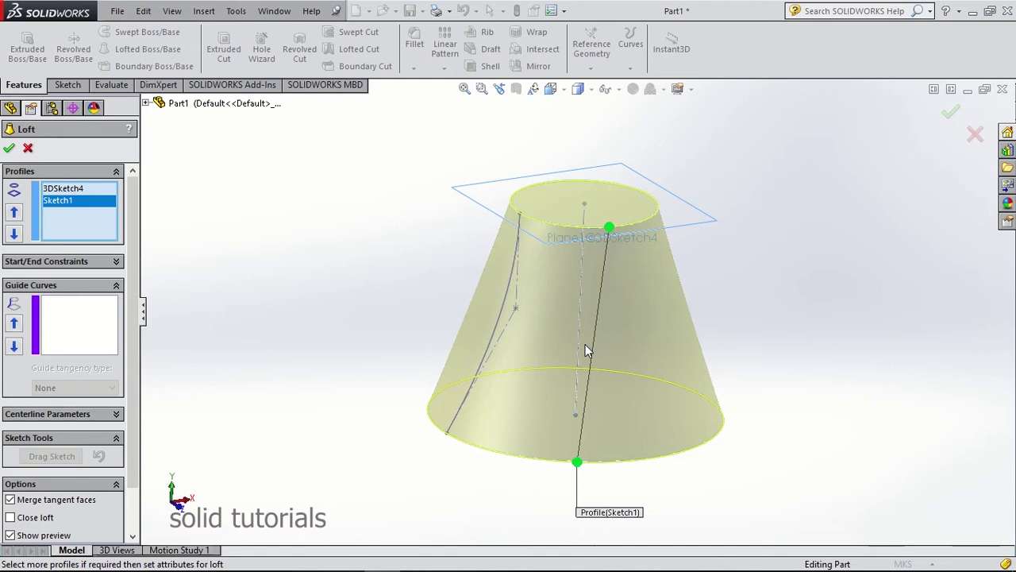
Add the curved Sketch2 as the loft's guide curve and check the preview.
middle_drag(585, 345, 579, 318)
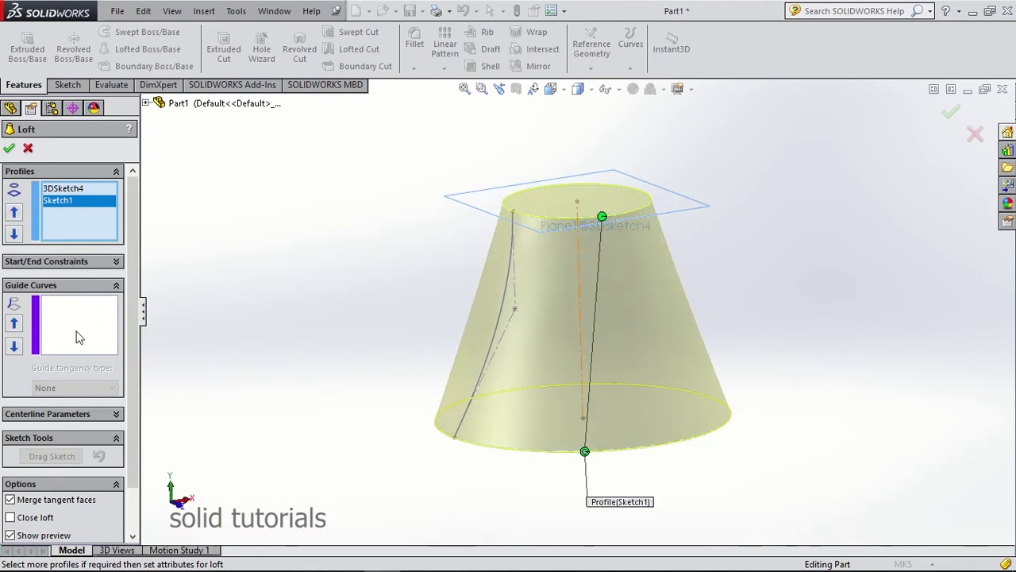
click(47, 327)
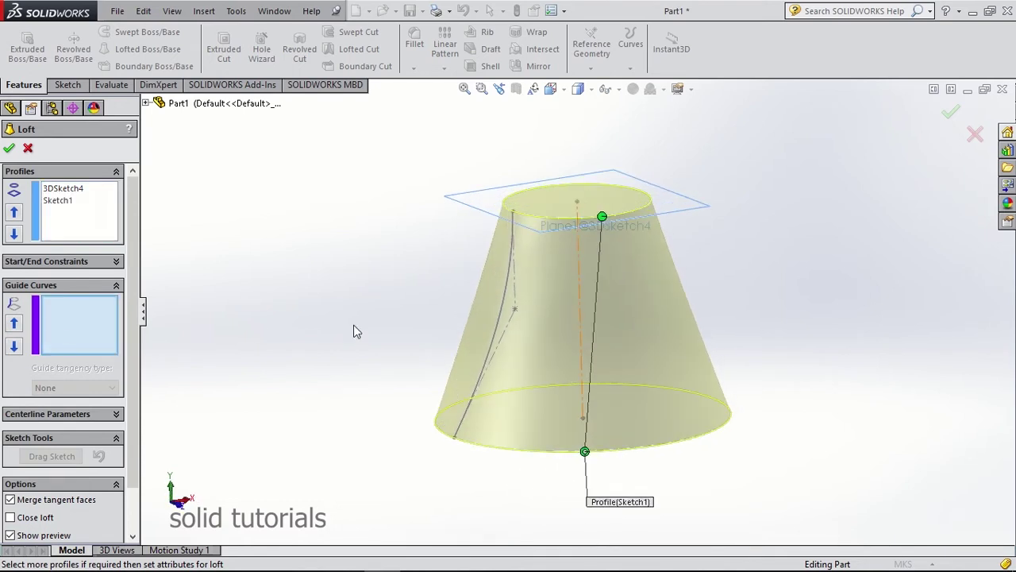
click(502, 315)
mouse_move(537, 401)
middle_down()
mouse_move(492, 429)
mouse_move(460, 419)
mouse_move(445, 433)
mouse_move(488, 439)
mouse_move(449, 442)
mouse_move(577, 301)
middle_up()
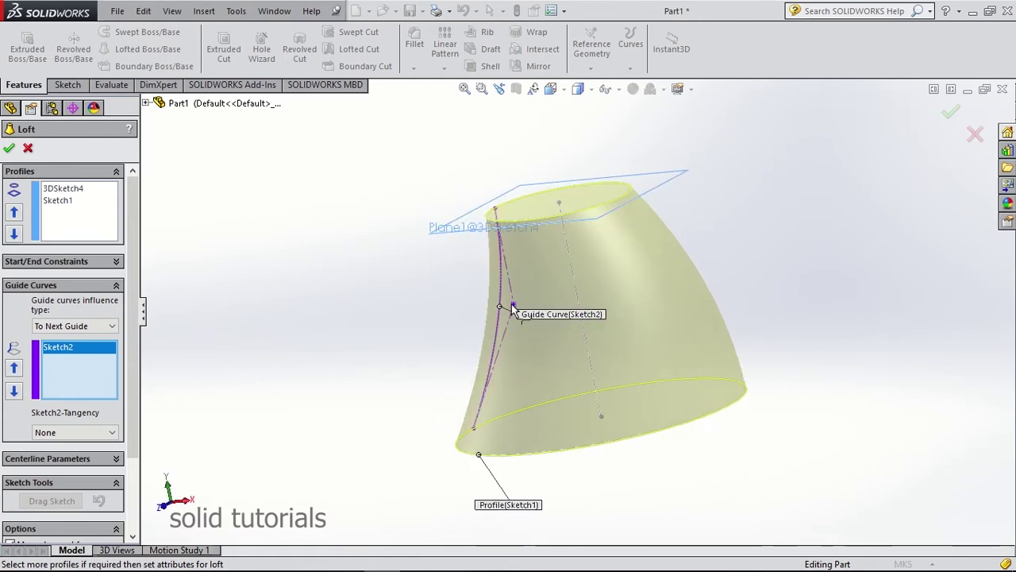
middle_drag(525, 320, 572, 322)
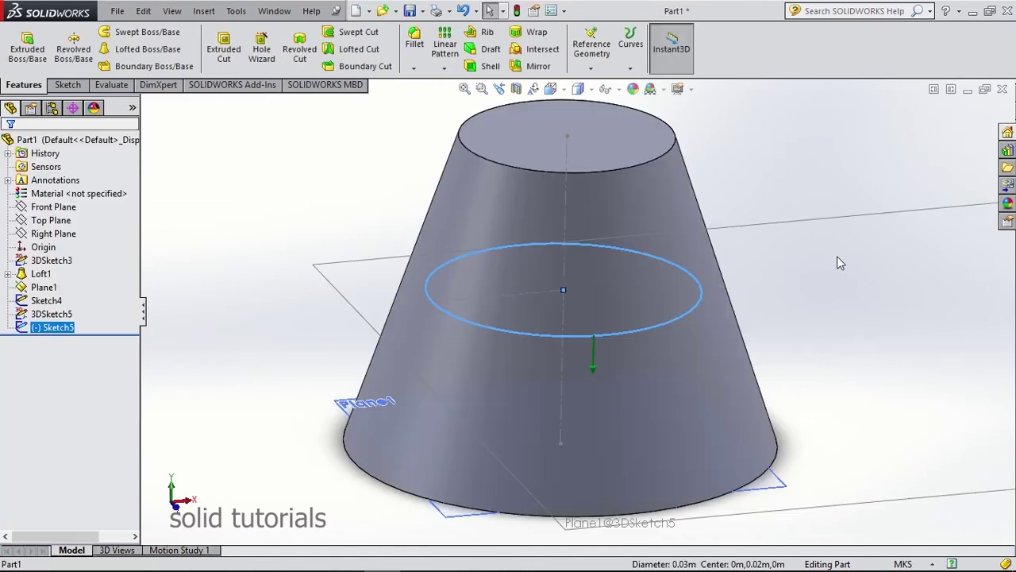
Orient the view Normal To the Front Plane and fit the cone on screen.
middle_drag(832, 217, 851, 228)
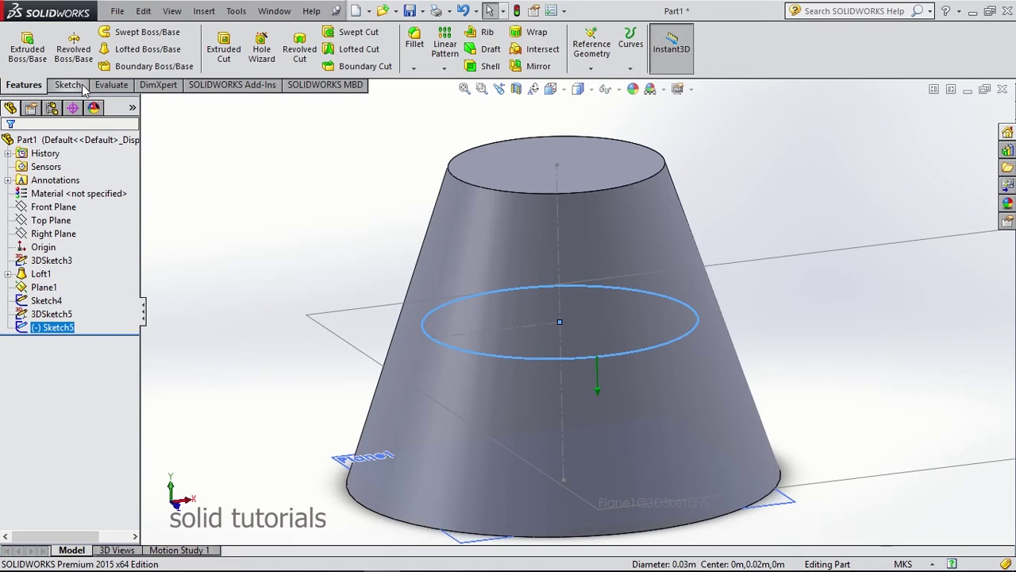
click(49, 235)
click(52, 207)
click(52, 207)
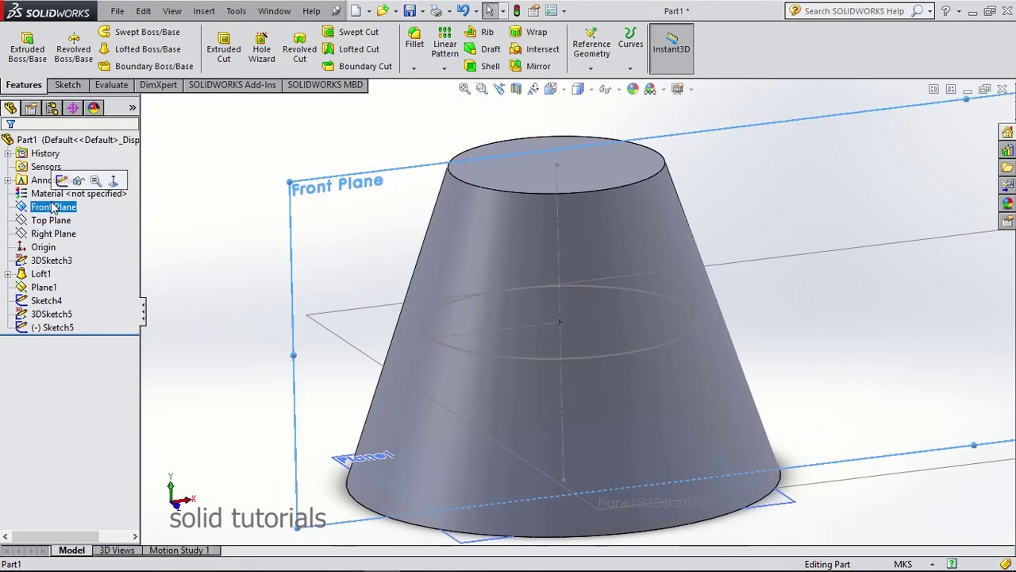
click(113, 180)
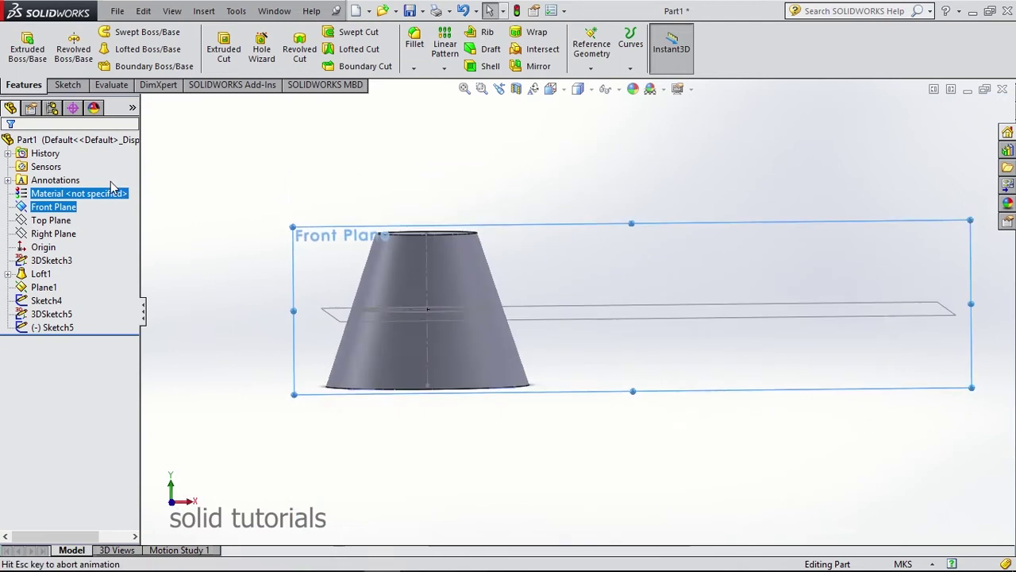
scroll(346, 278, down, 8)
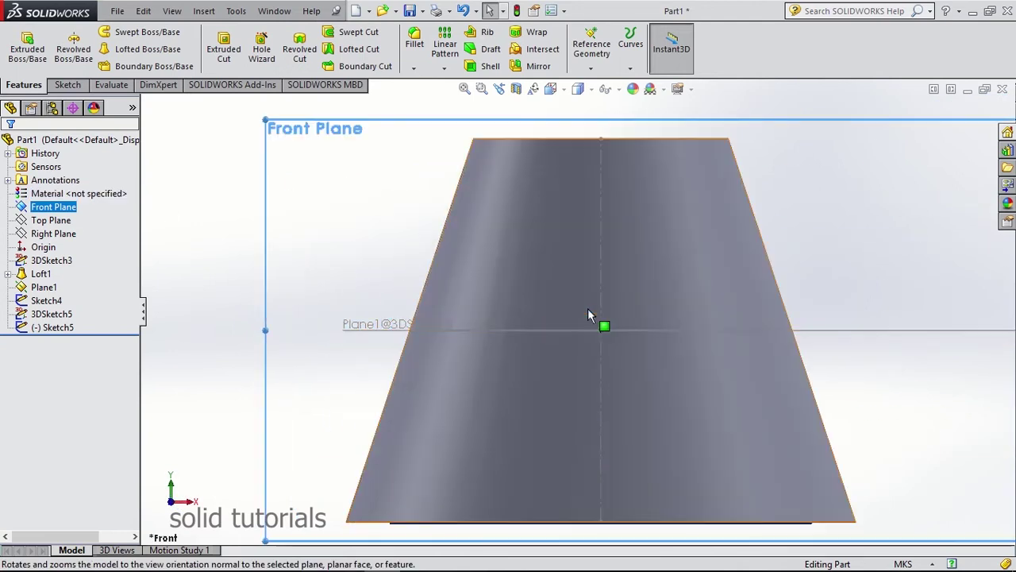
key(f)
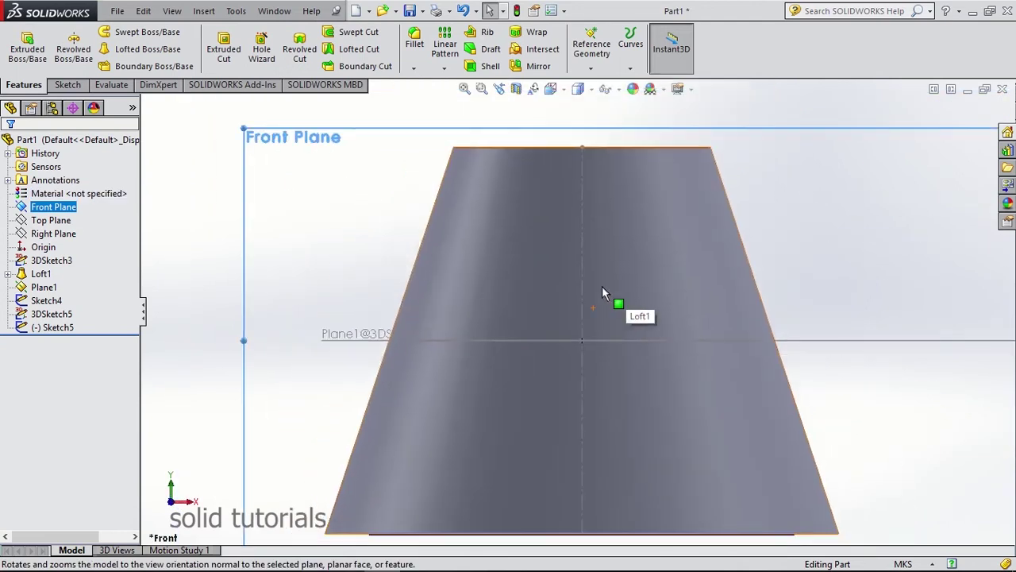
Switch to wireframe and draw a style spline down the cone's left side to its bottom-left corner.
click(577, 88)
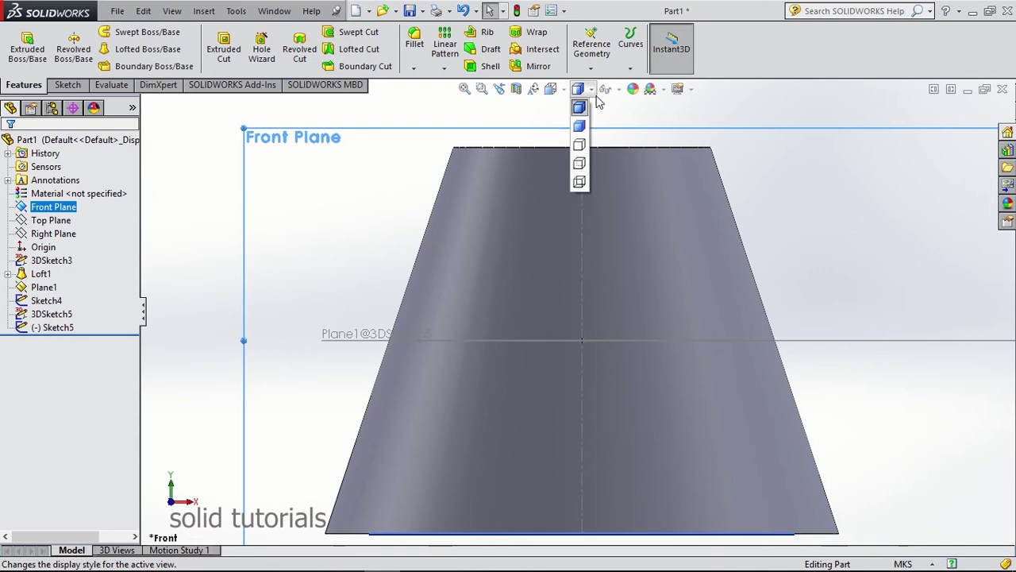
click(583, 163)
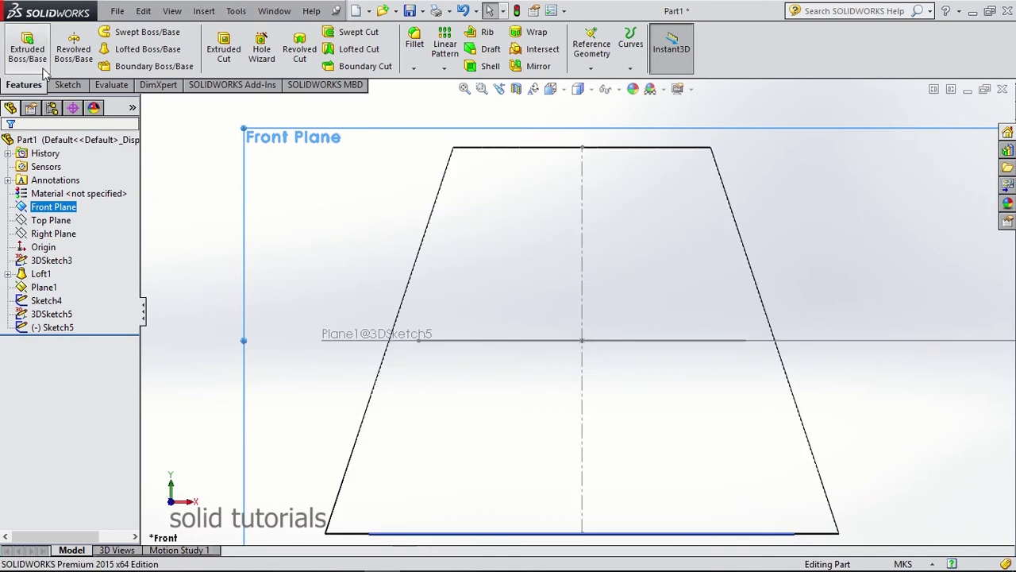
click(67, 84)
click(109, 32)
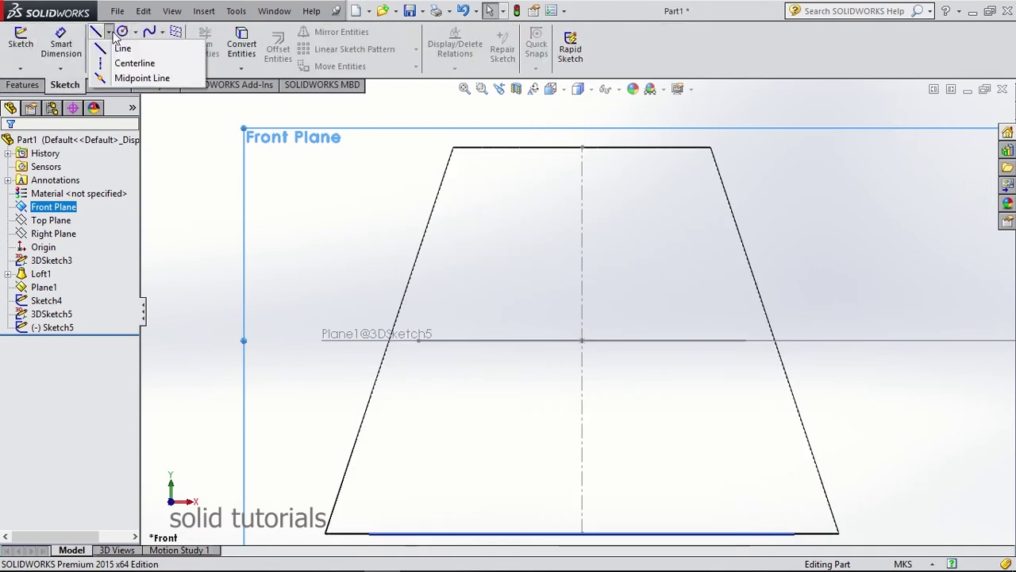
mouse_move(147, 36)
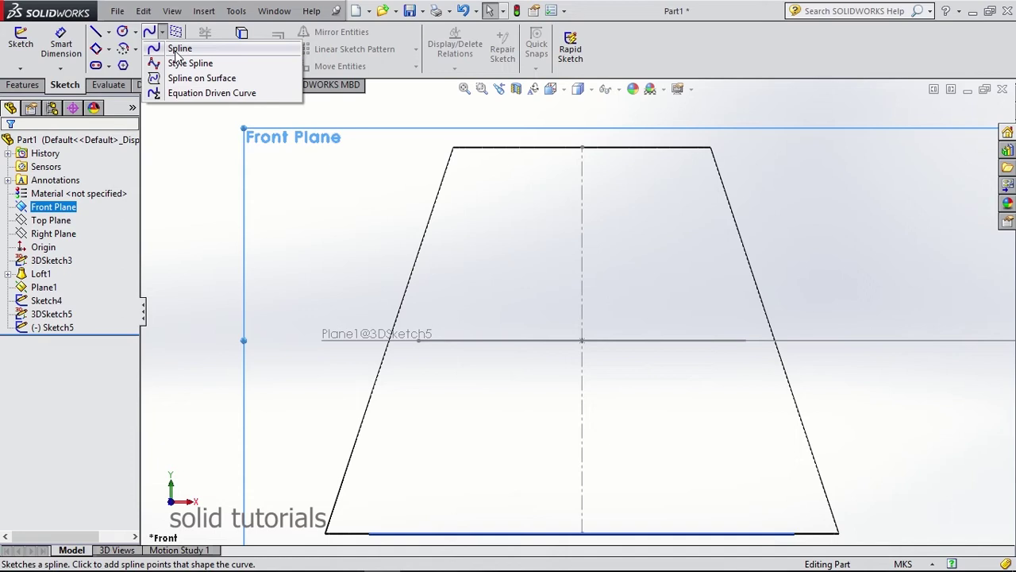
click(182, 63)
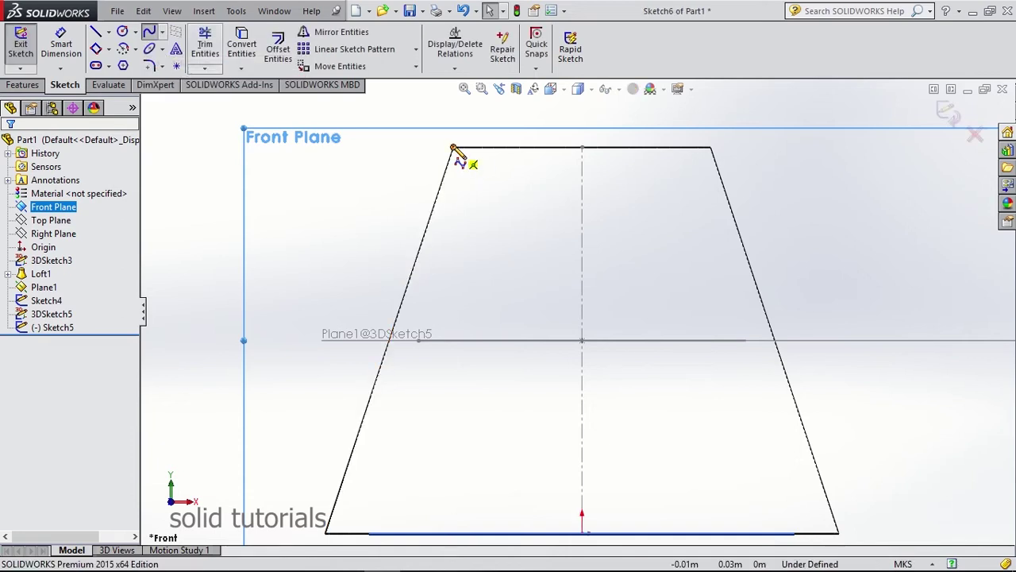
click(453, 148)
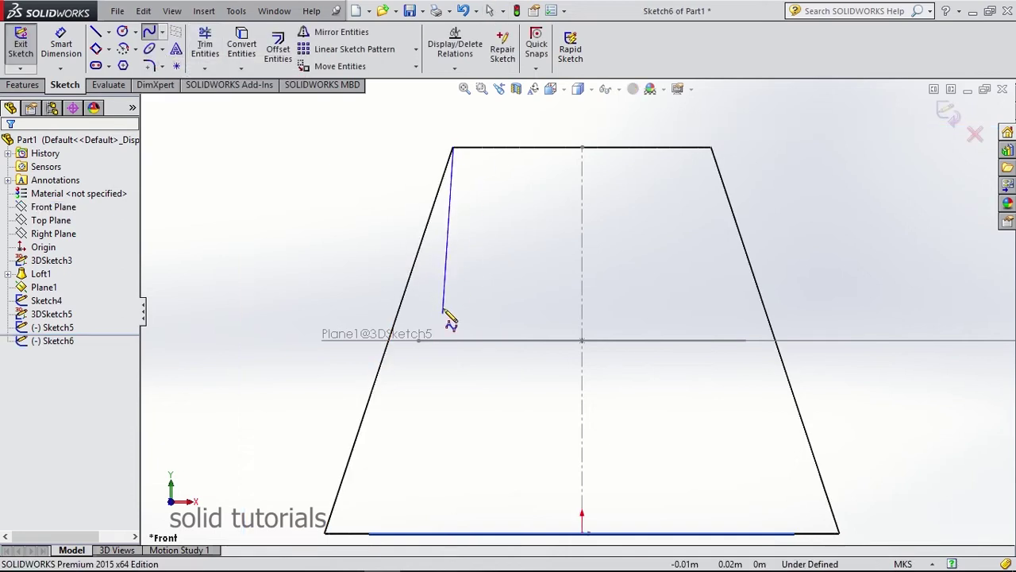
click(478, 249)
click(478, 313)
click(428, 427)
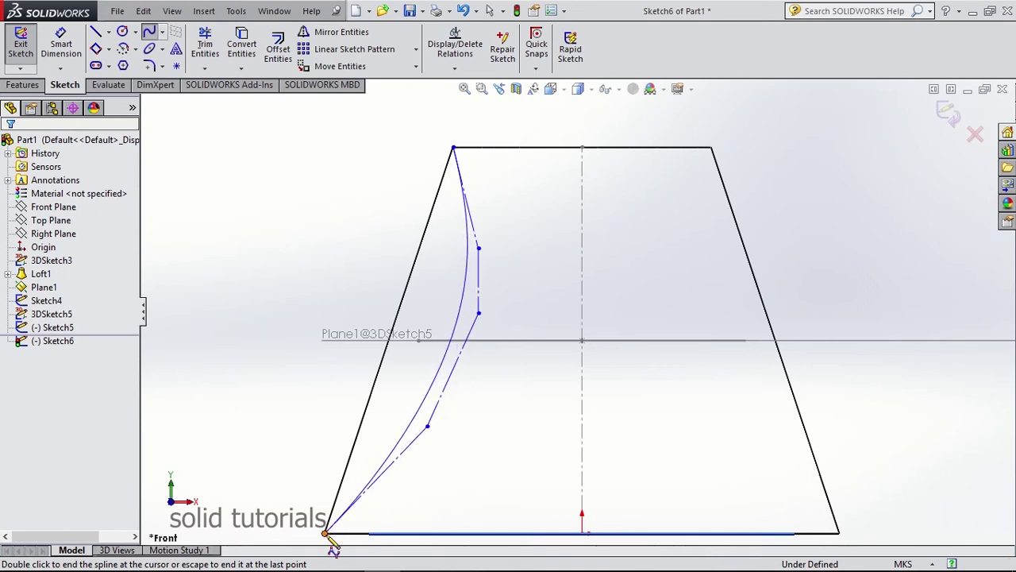
double_click(294, 543)
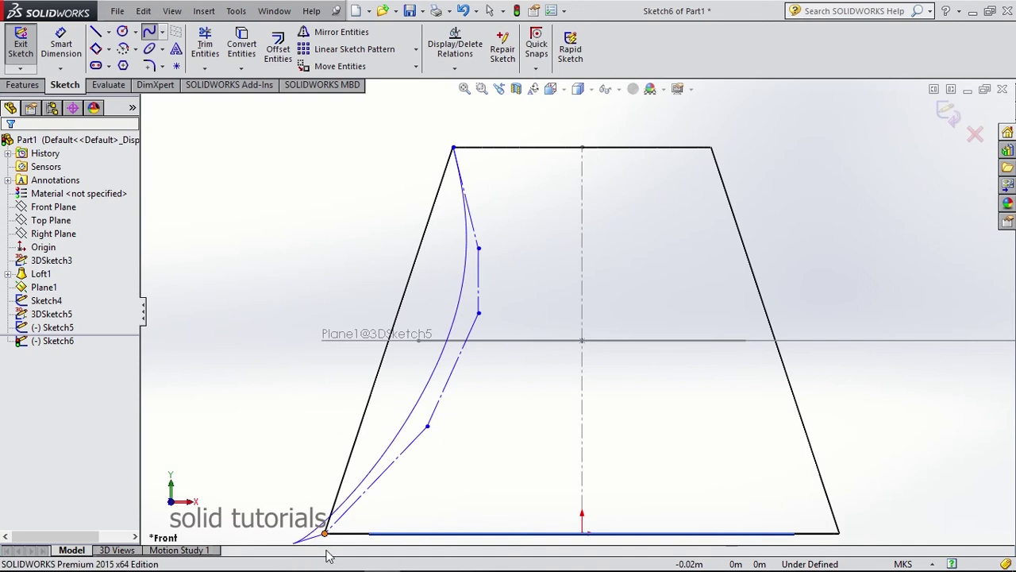
drag(293, 543, 326, 533)
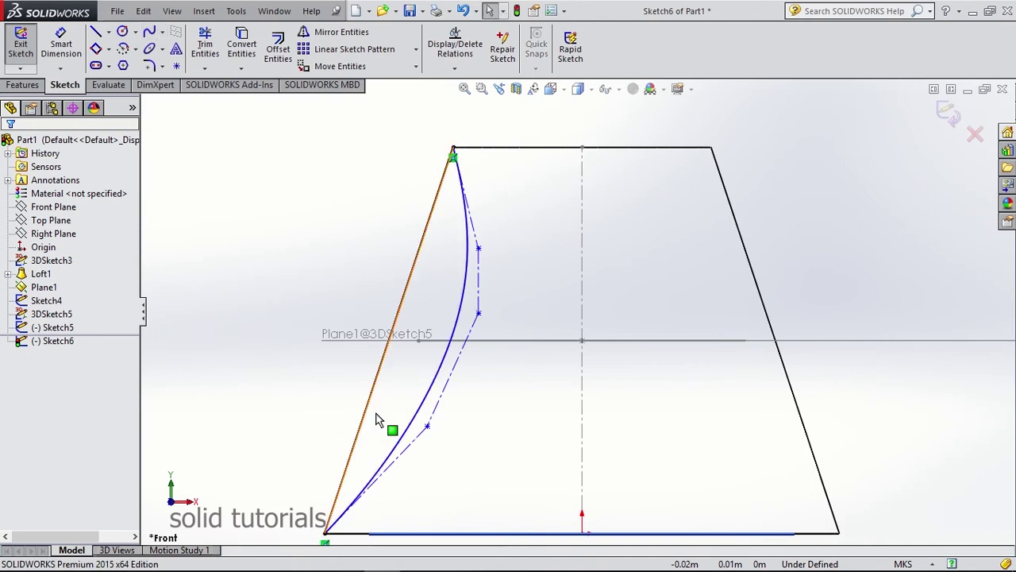
key(Escape)
Close the profile with a horizontal line leftward from the top corner and a vertical line down.
click(95, 31)
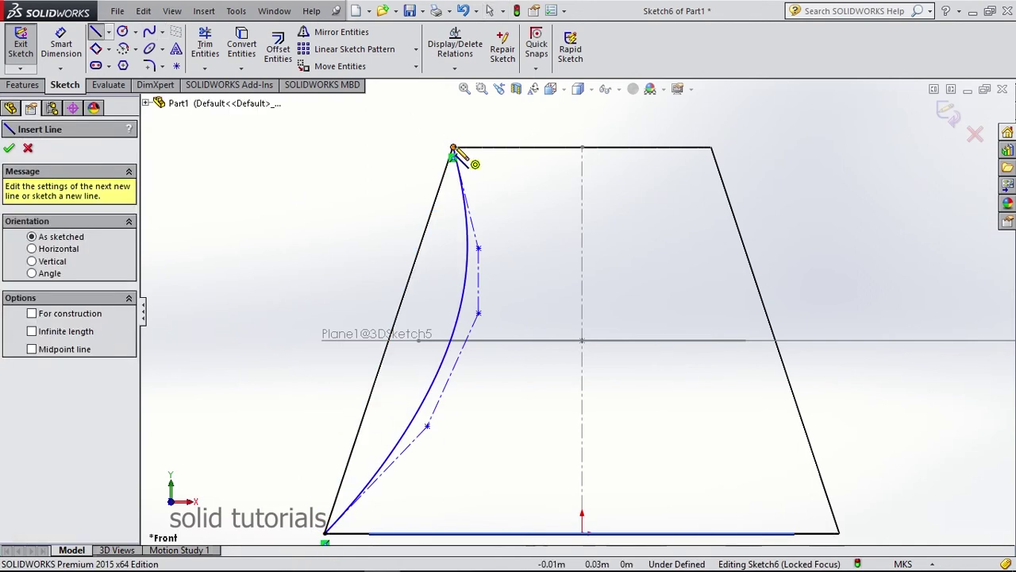
click(452, 148)
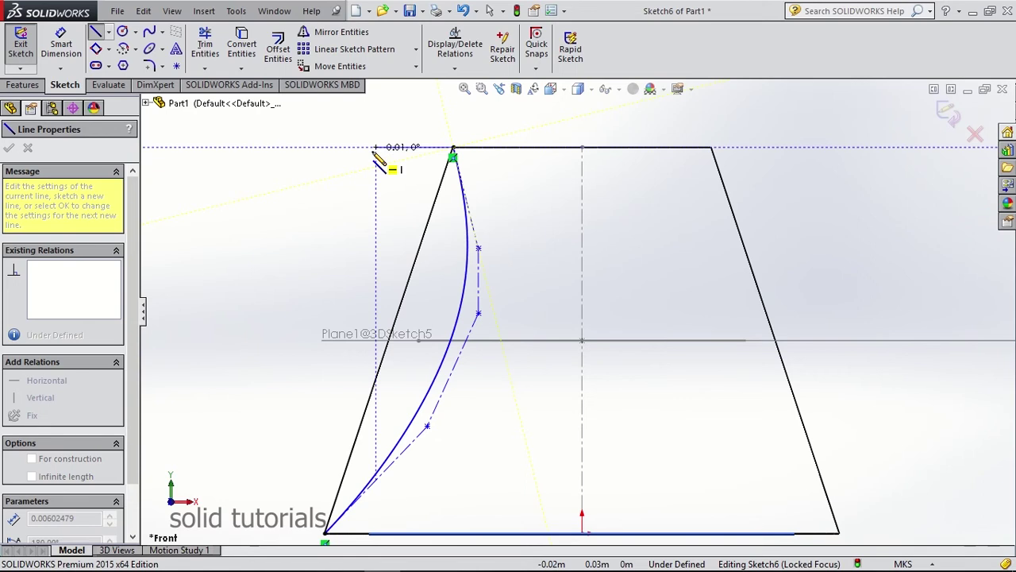
click(325, 147)
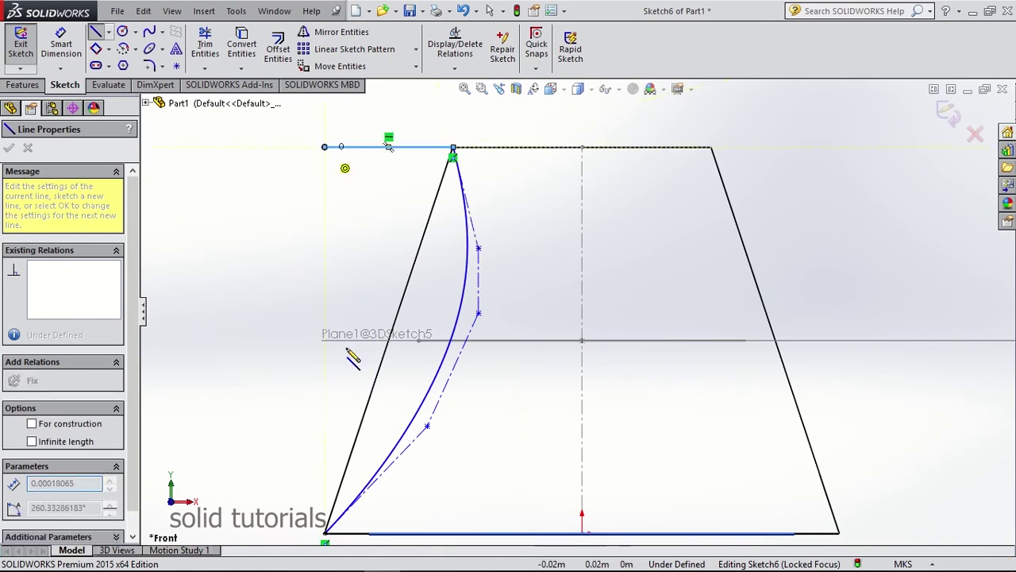
click(324, 532)
Swept-cut the cone with the Sketch6 profile along the Sketch5 circle path.
right_click(327, 533)
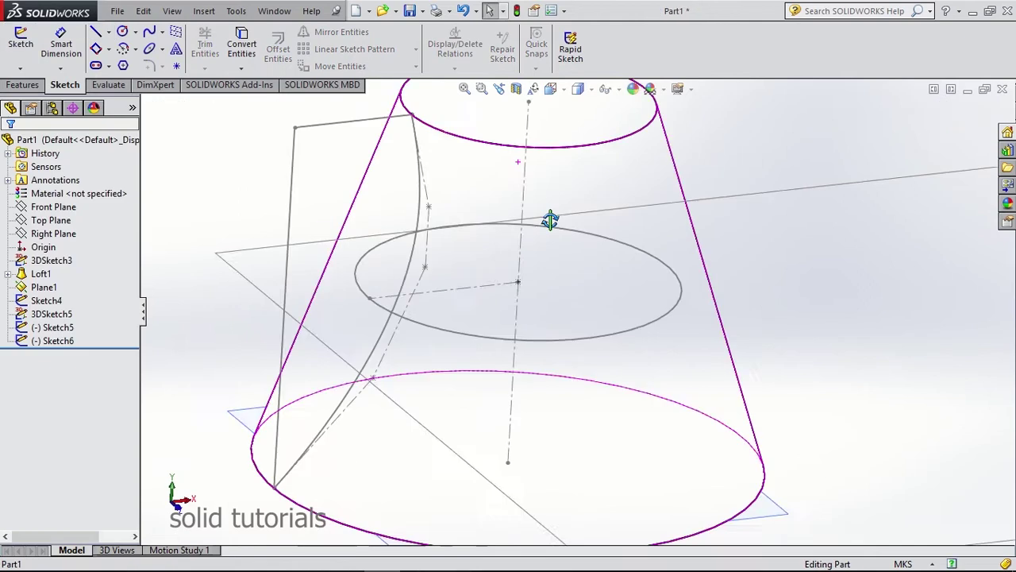
middle_drag(545, 220, 528, 226)
key(Escape)
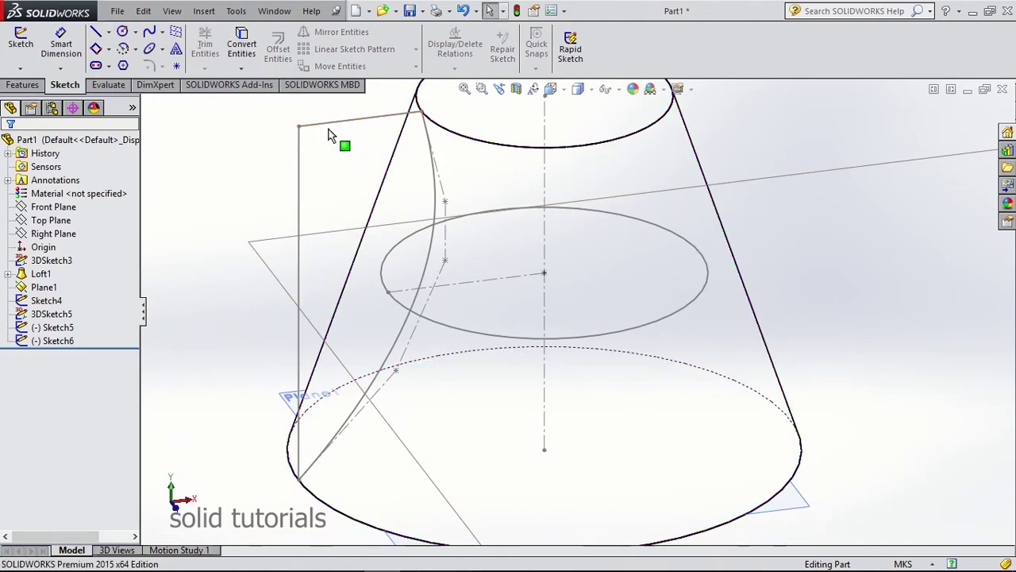
click(341, 123)
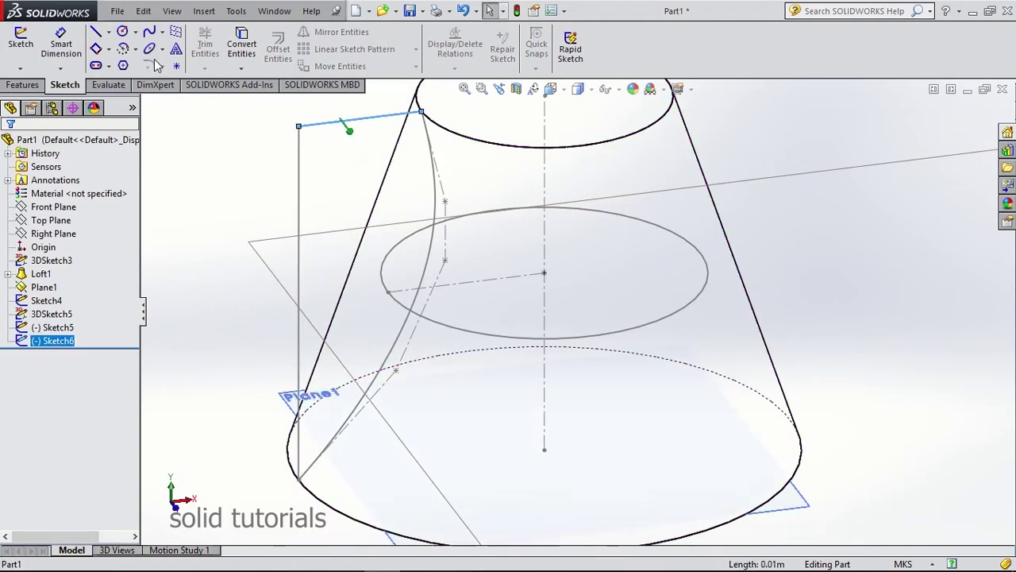
click(24, 85)
click(358, 33)
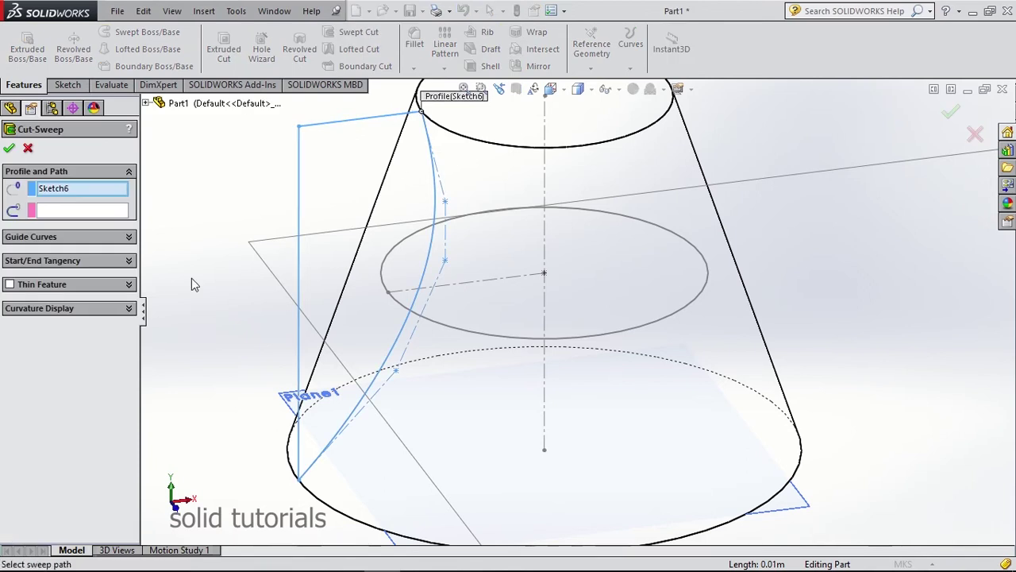
click(87, 209)
click(466, 333)
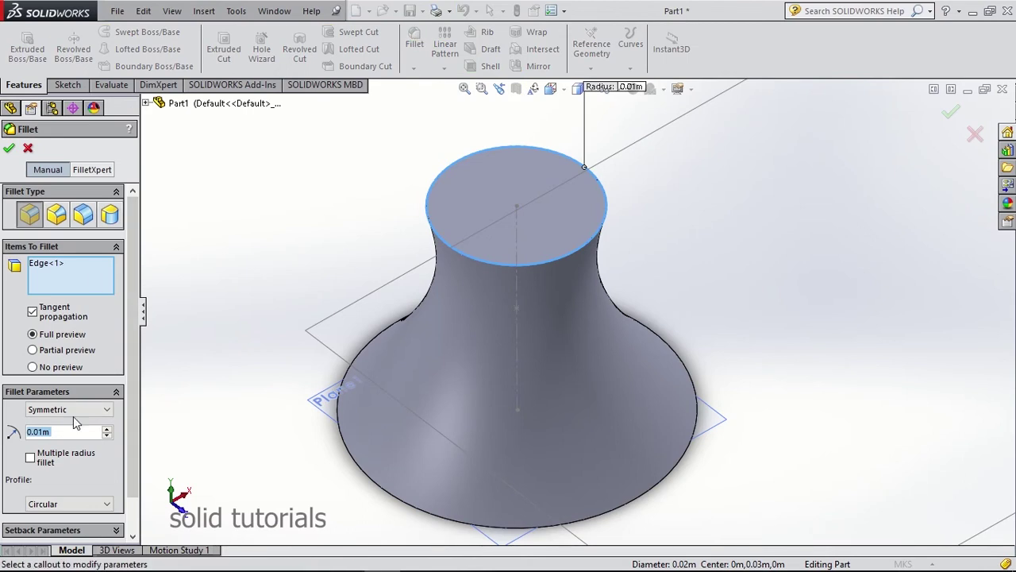
Set the top-edge fillet radius to 0.003m and confirm it.
click(43, 435)
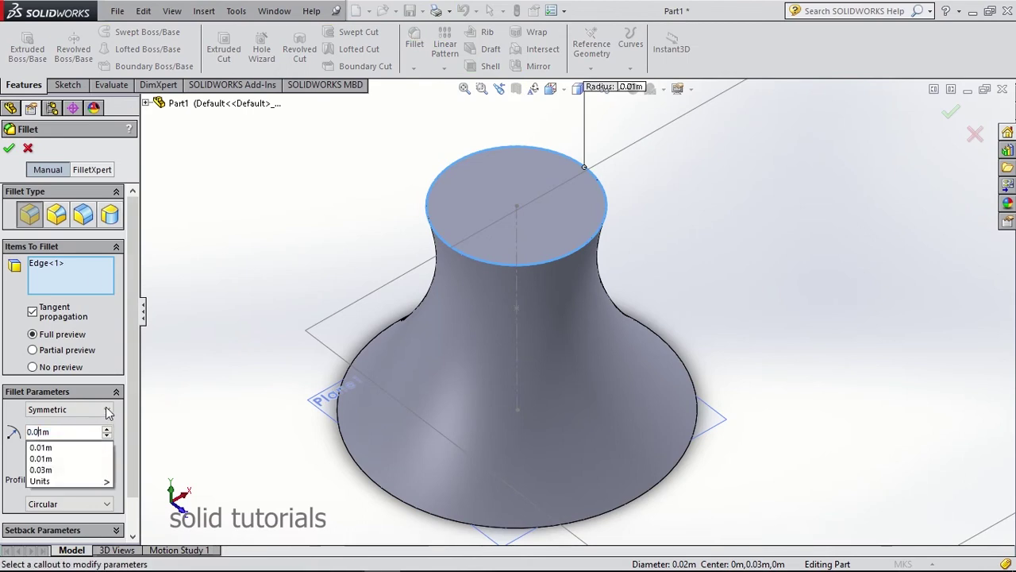
text(0)
key(Return)
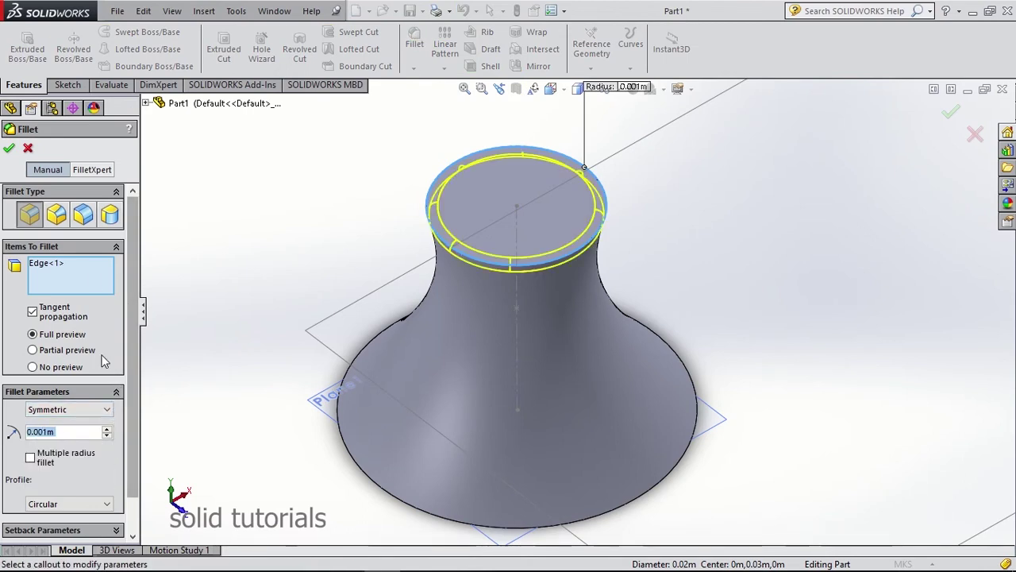
click(46, 436)
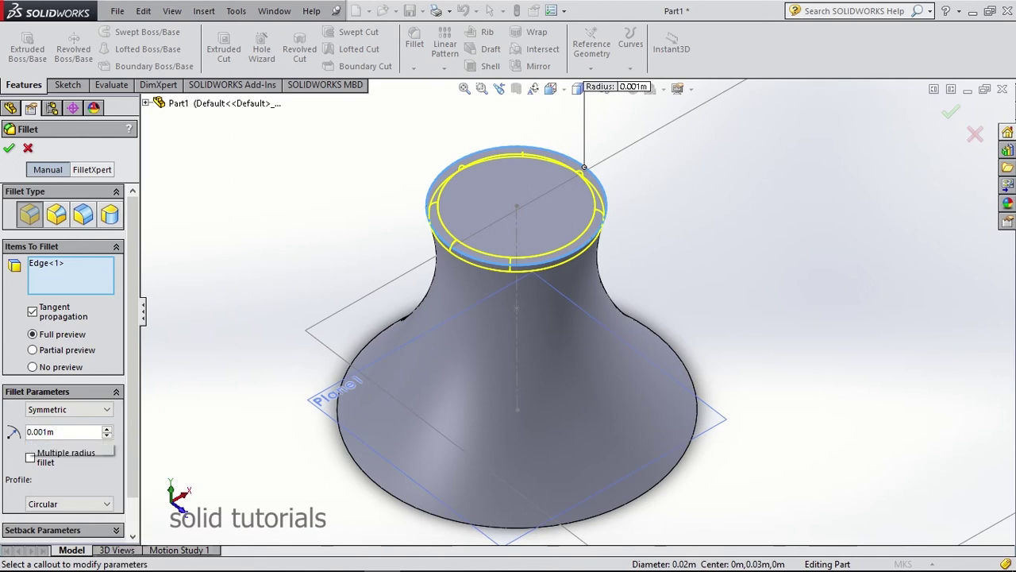
key(BackSpace)
text(3)
key(Return)
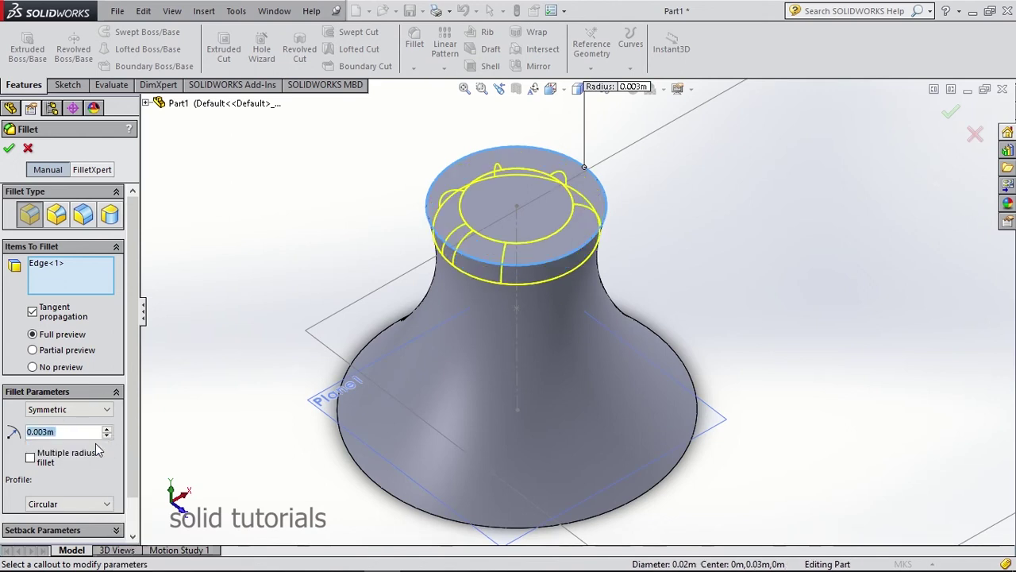
click(10, 149)
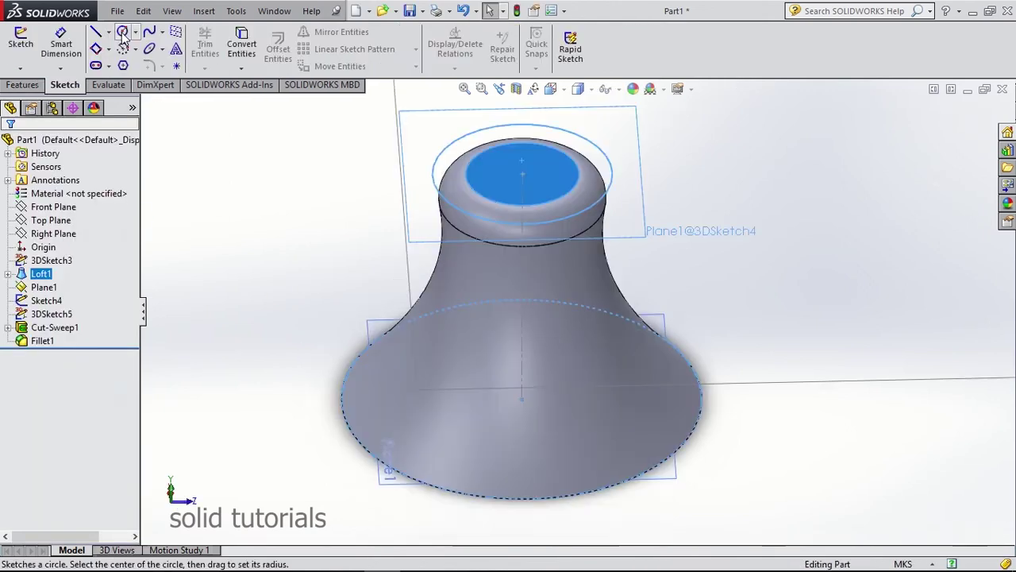
Sketch a circle of radius 0.003 centred on the bell's top face.
click(122, 32)
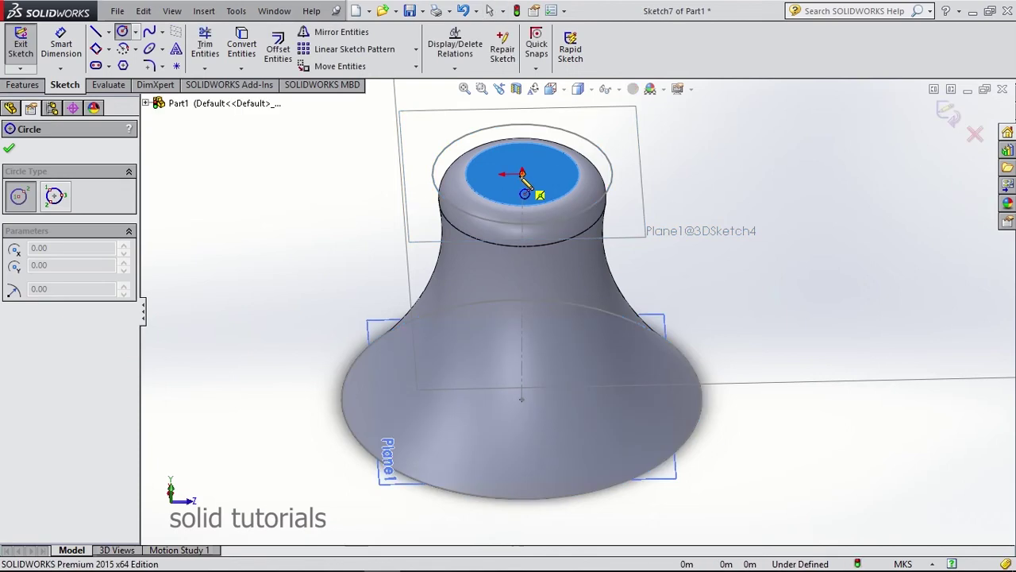
click(556, 180)
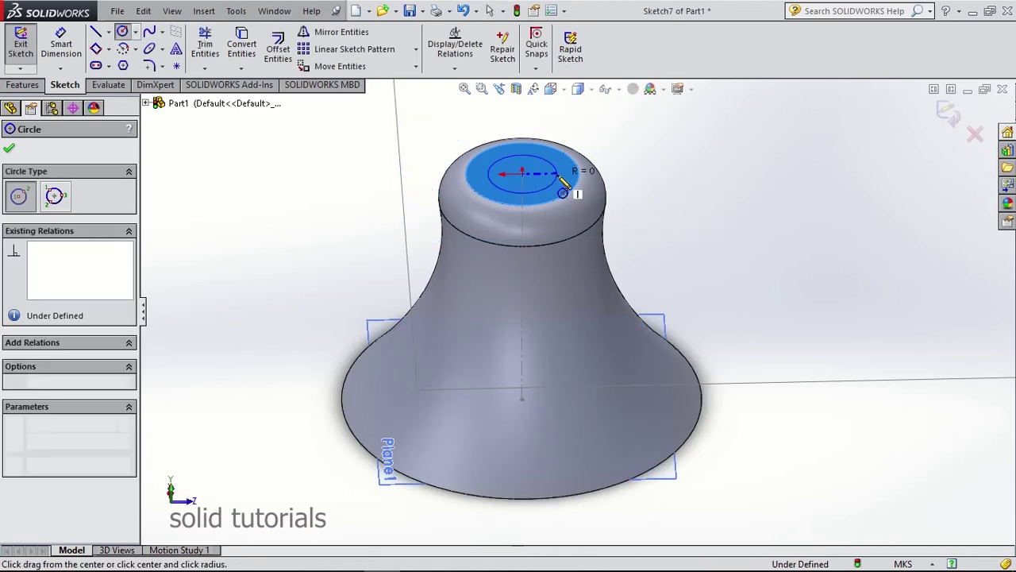
text(0.003)
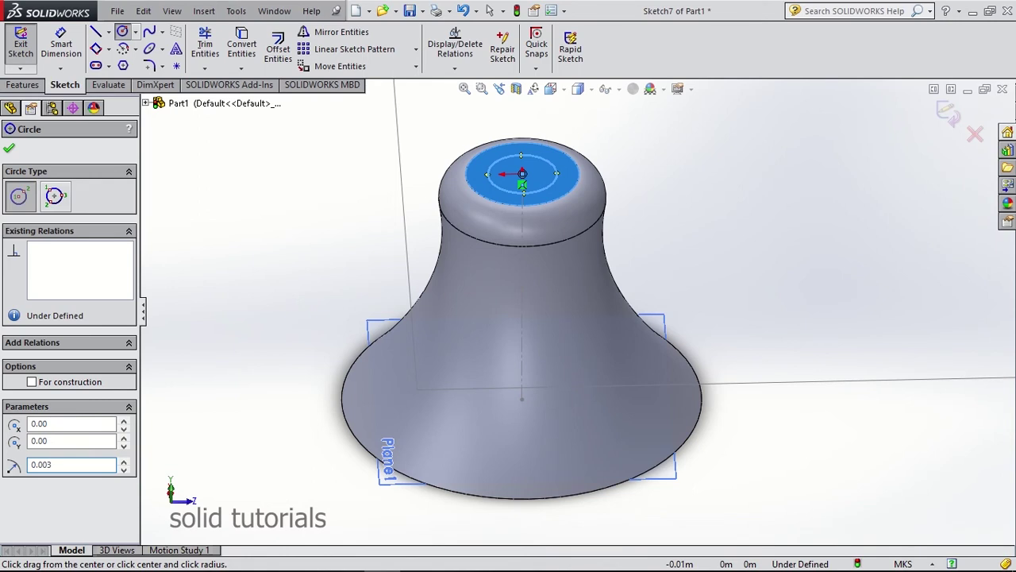
key(Return)
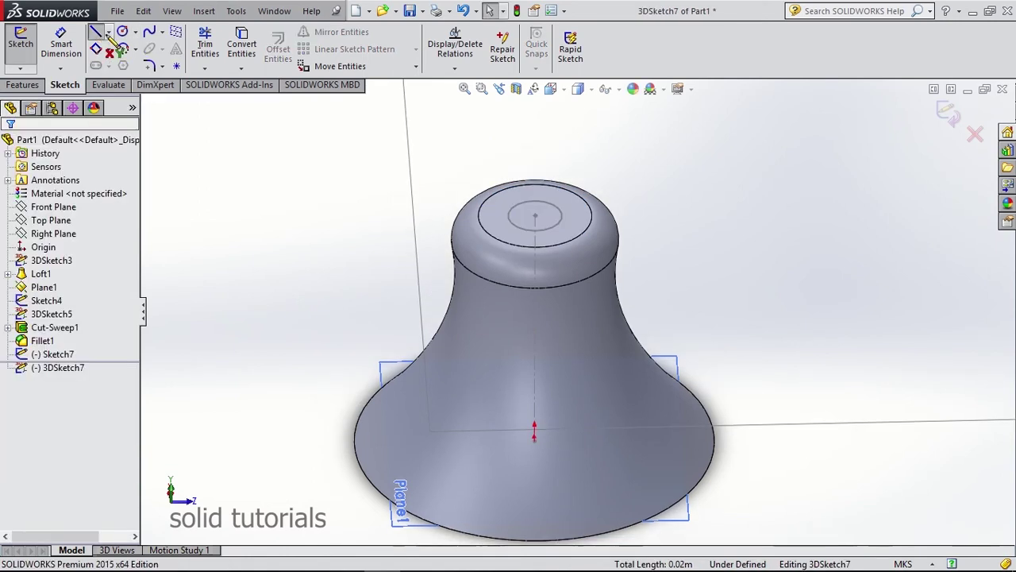
In a 3D sketch, draw a vertical centerline upward from the top circle's centre.
click(96, 31)
click(109, 31)
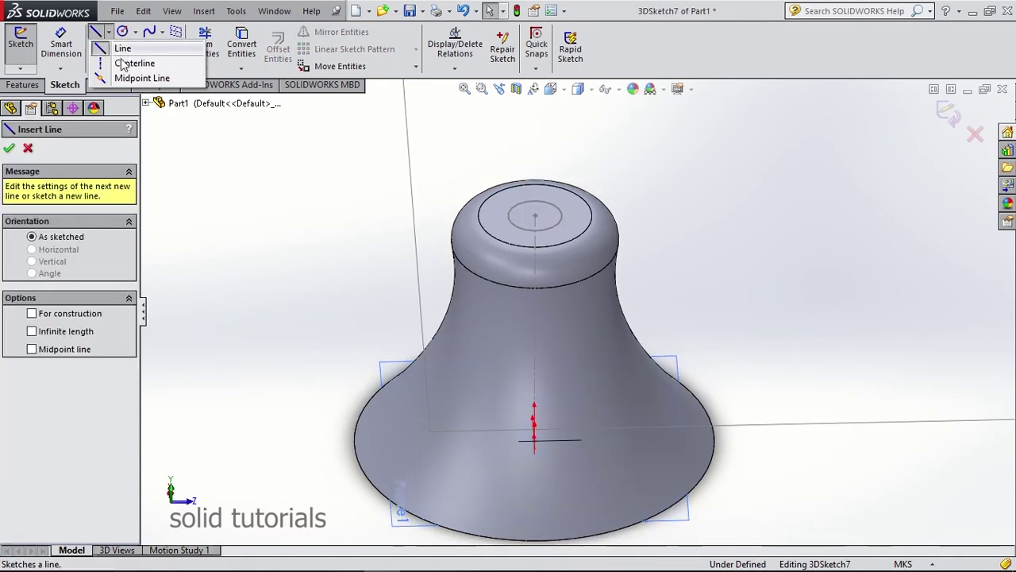
click(127, 64)
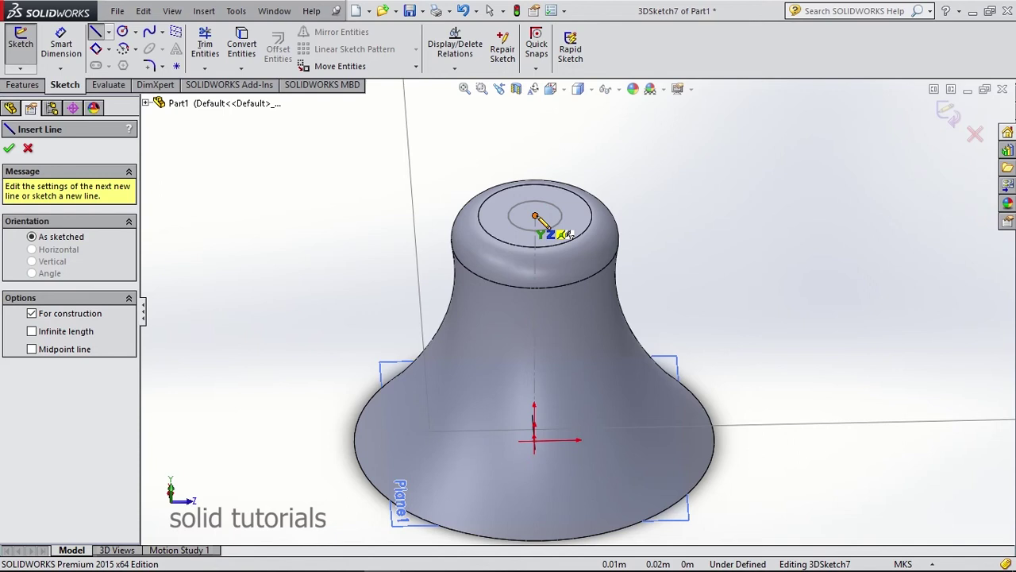
click(534, 214)
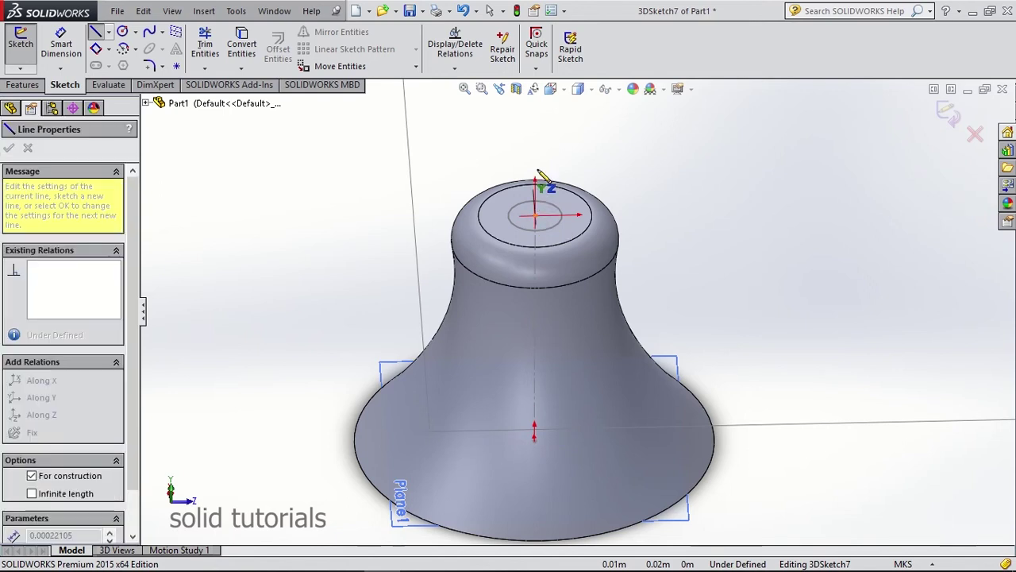
click(535, 126)
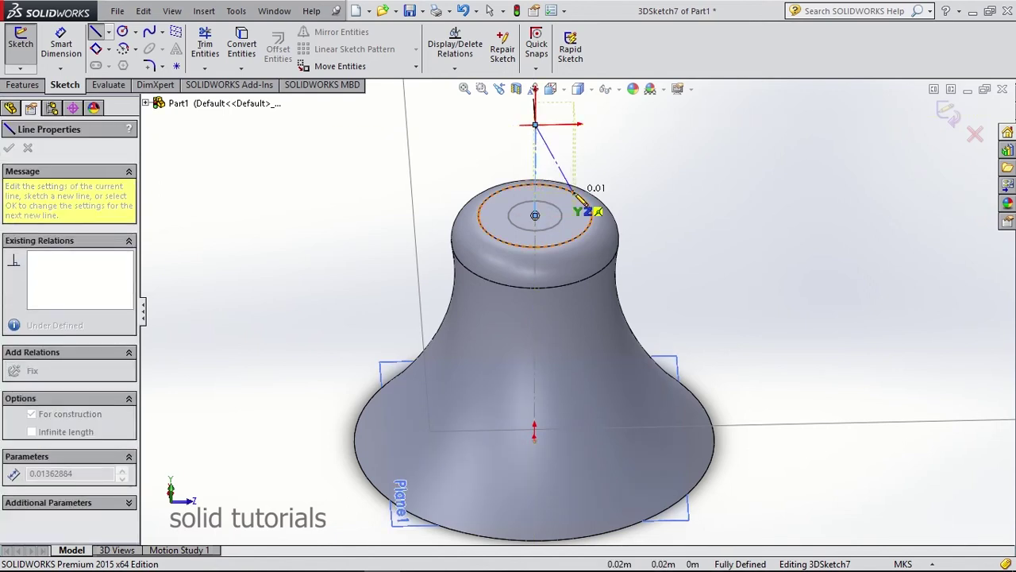
key(Escape)
key(Escape)
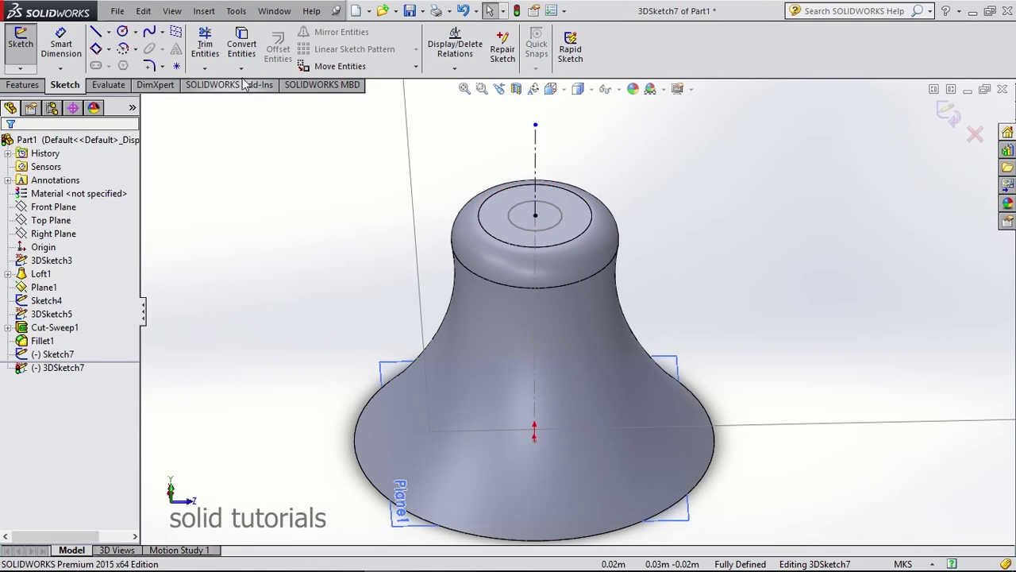
Dimension the vertical centerline to a length of 0.01 m.
click(76, 47)
click(536, 155)
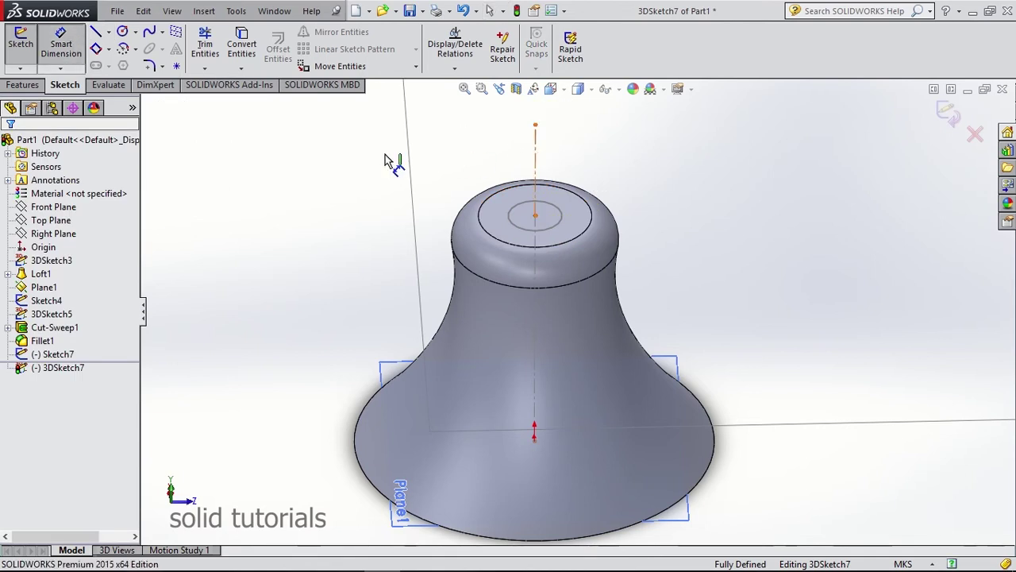
click(341, 167)
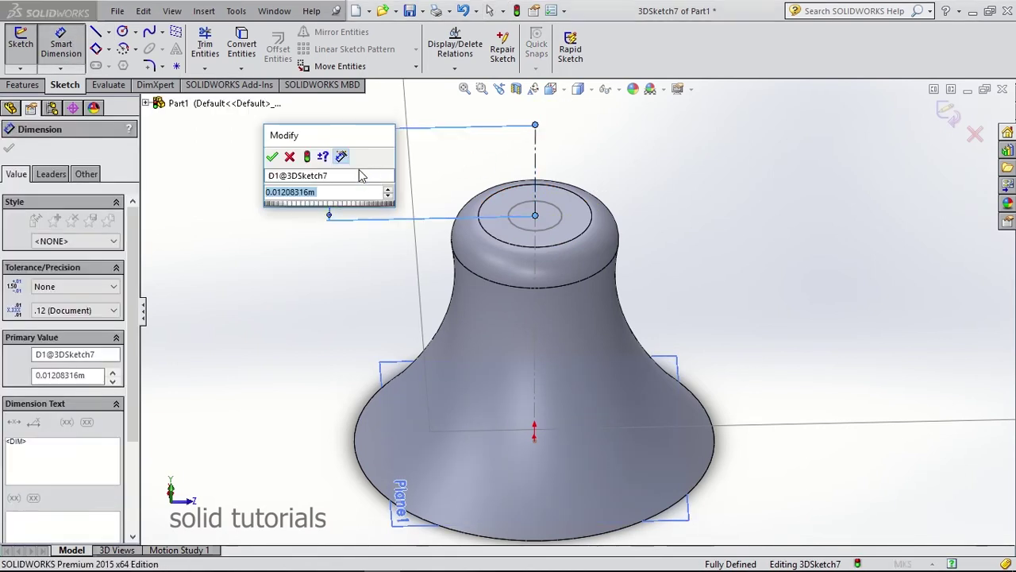
text(0.0)
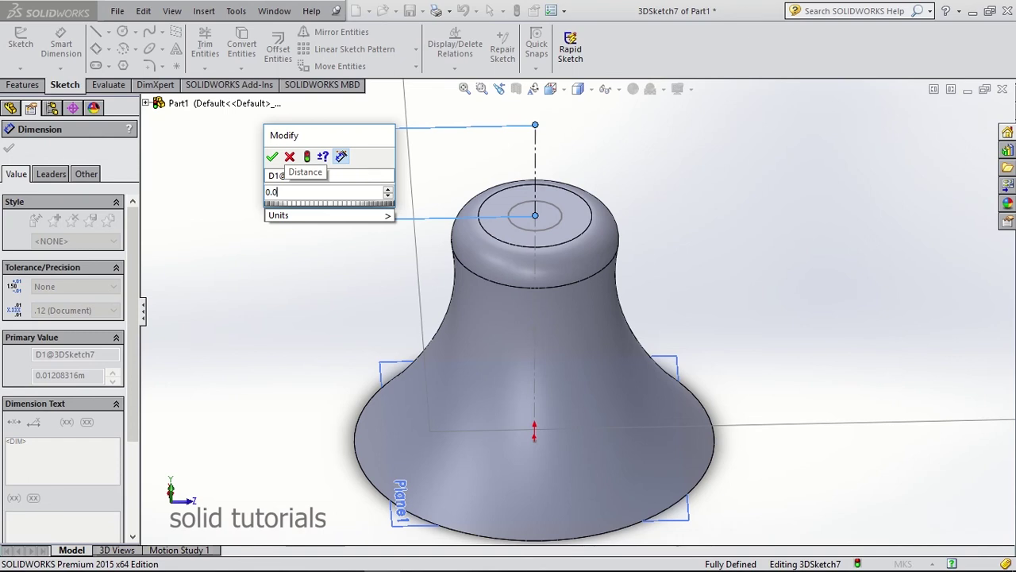
text(1)
key(Return)
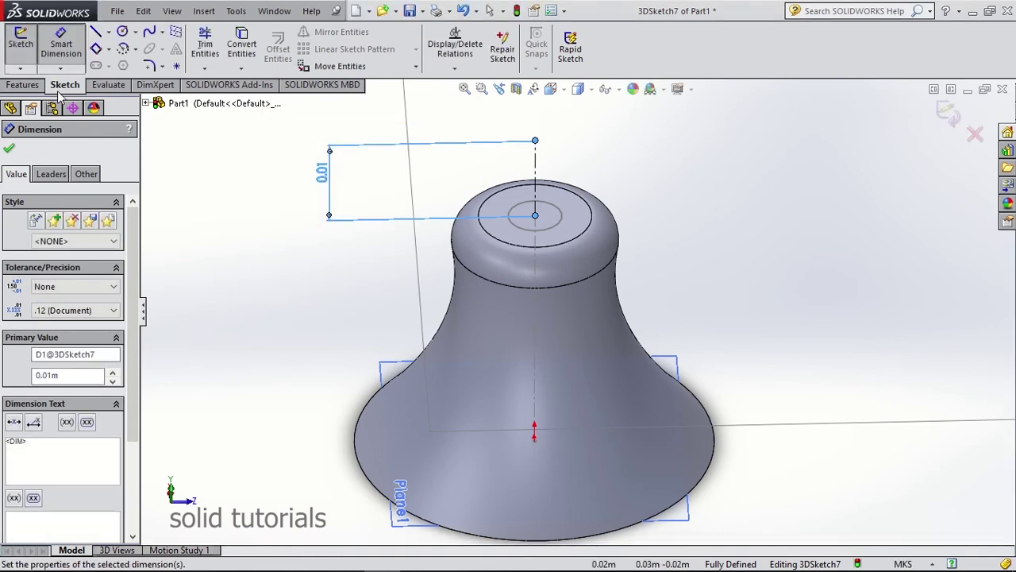
click(9, 151)
Create a plane at the centerline's top point and sketch a 6-sided polygon centred there.
click(177, 33)
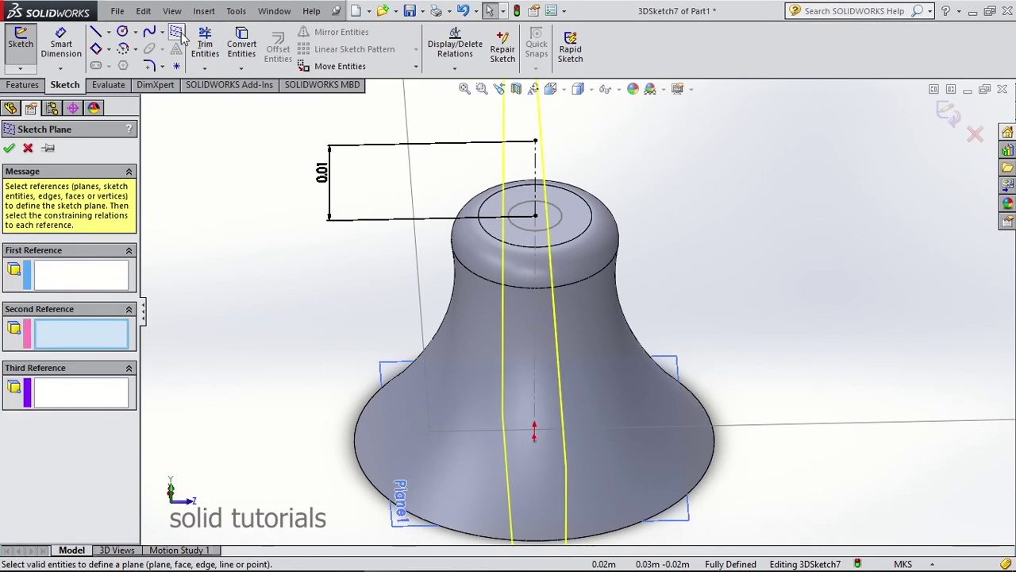
click(535, 143)
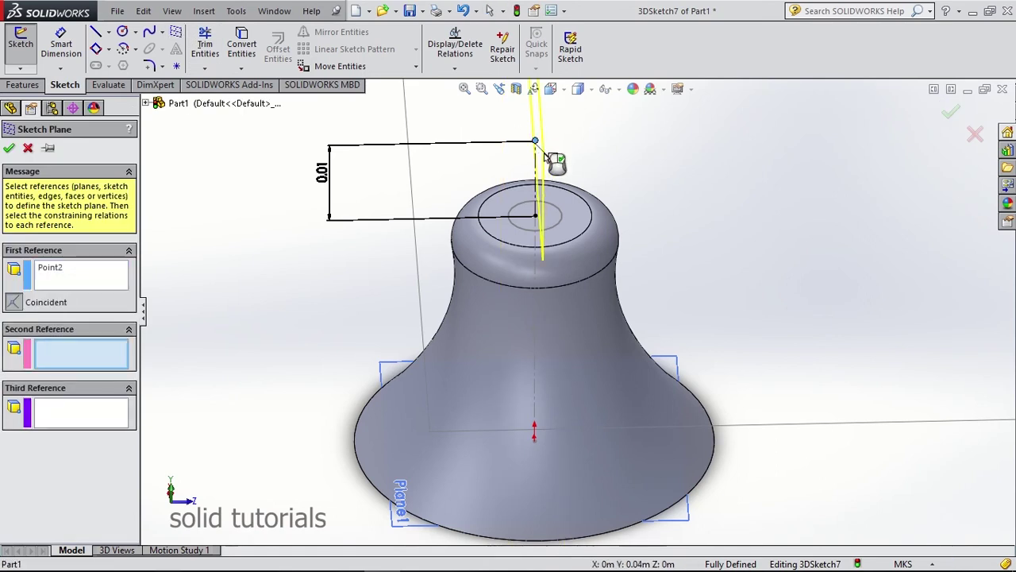
click(543, 160)
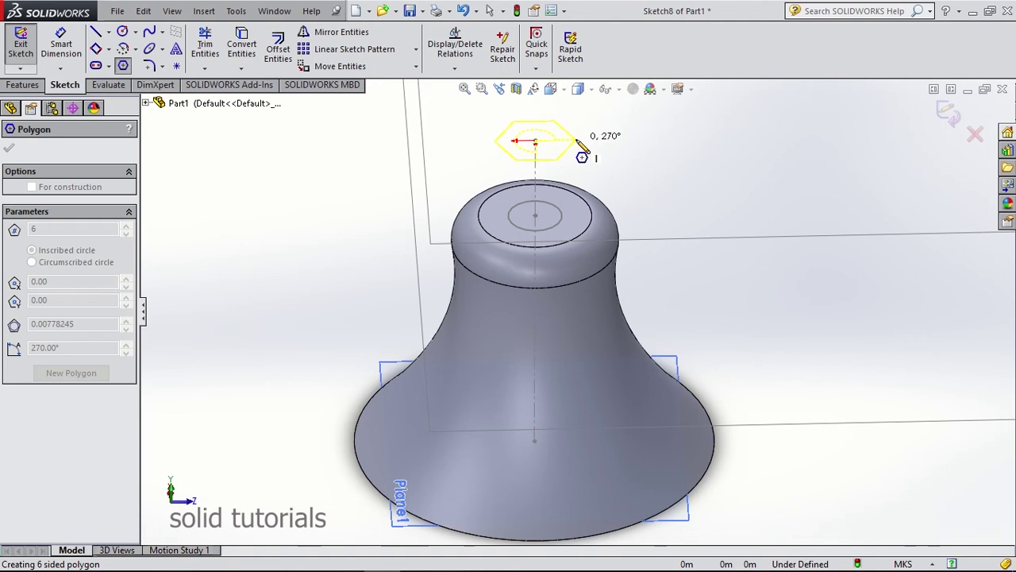
click(576, 141)
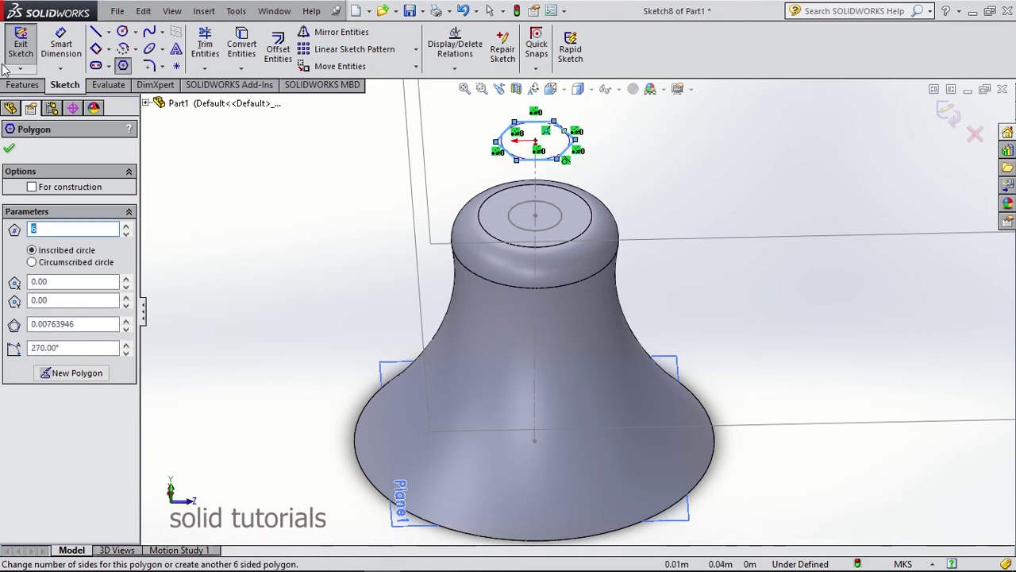
click(10, 150)
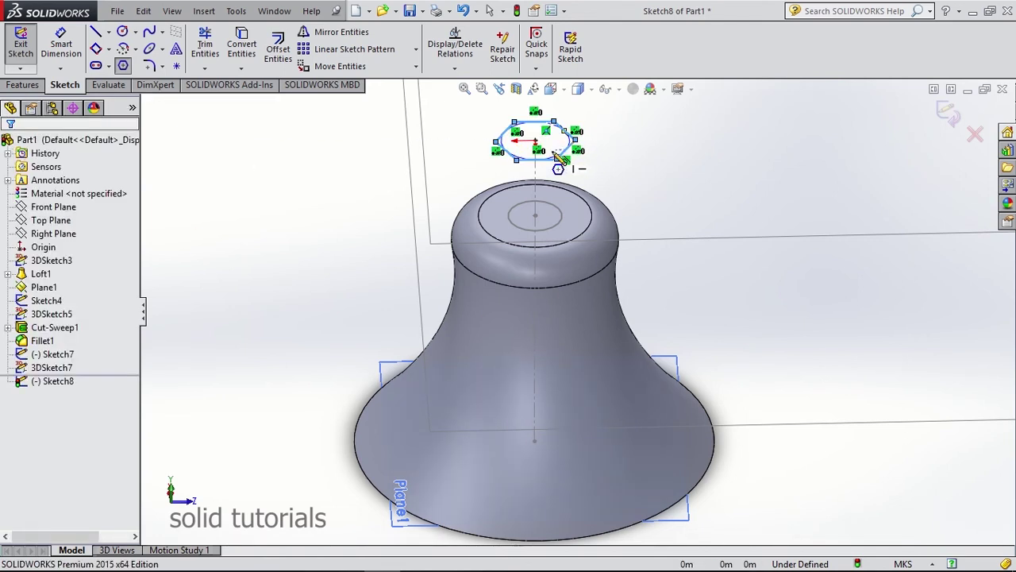
Loft a solid handle from the Sketch7 circle to the Sketch8 hexagon, creating Loft2.
click(21, 43)
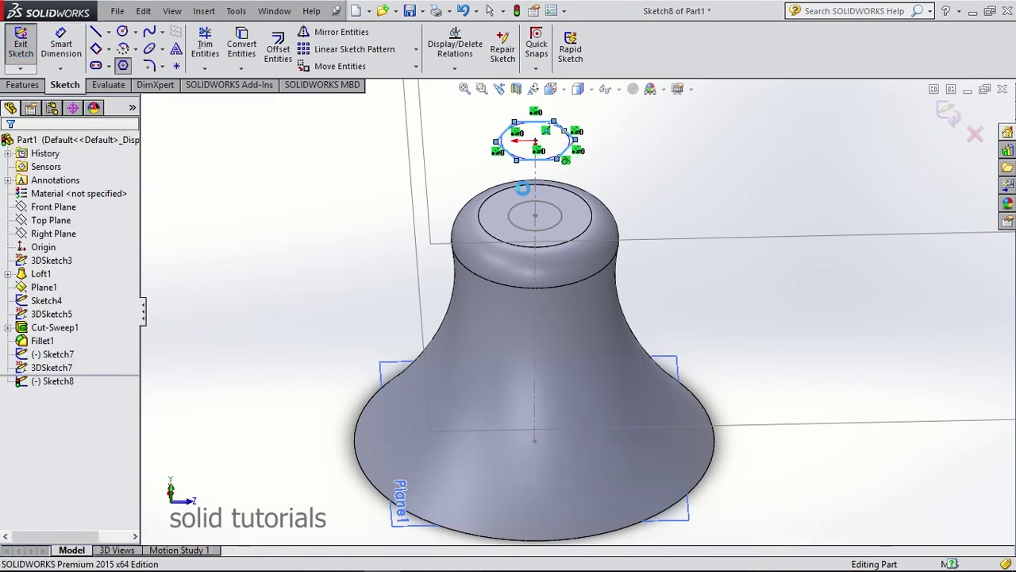
click(527, 234)
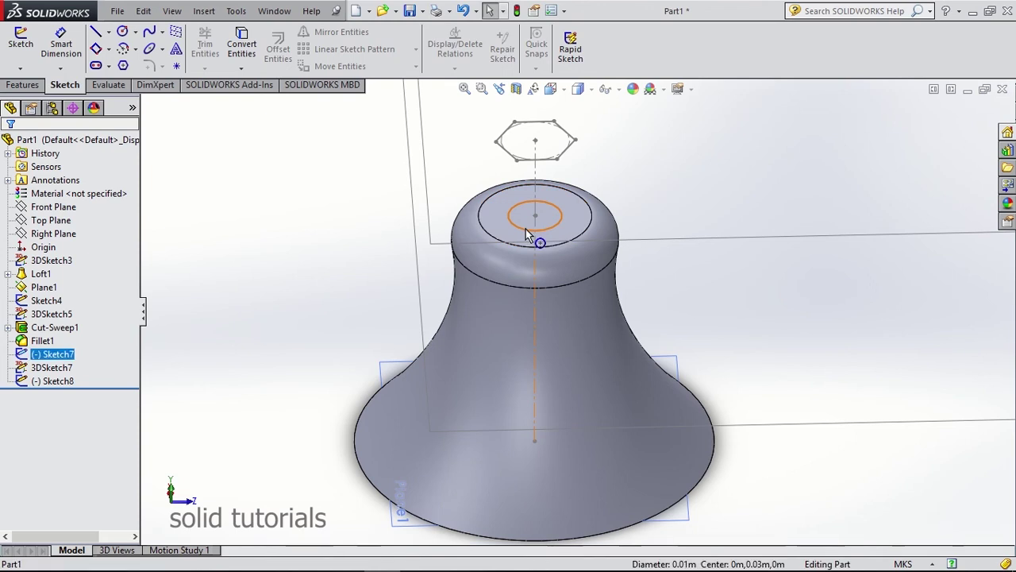
ctrl+click(532, 161)
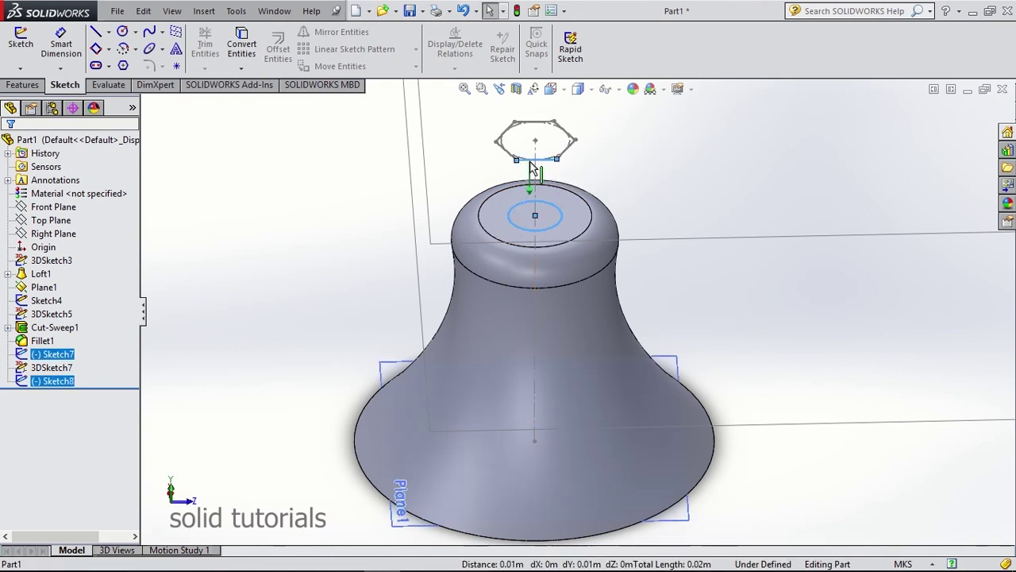
click(22, 84)
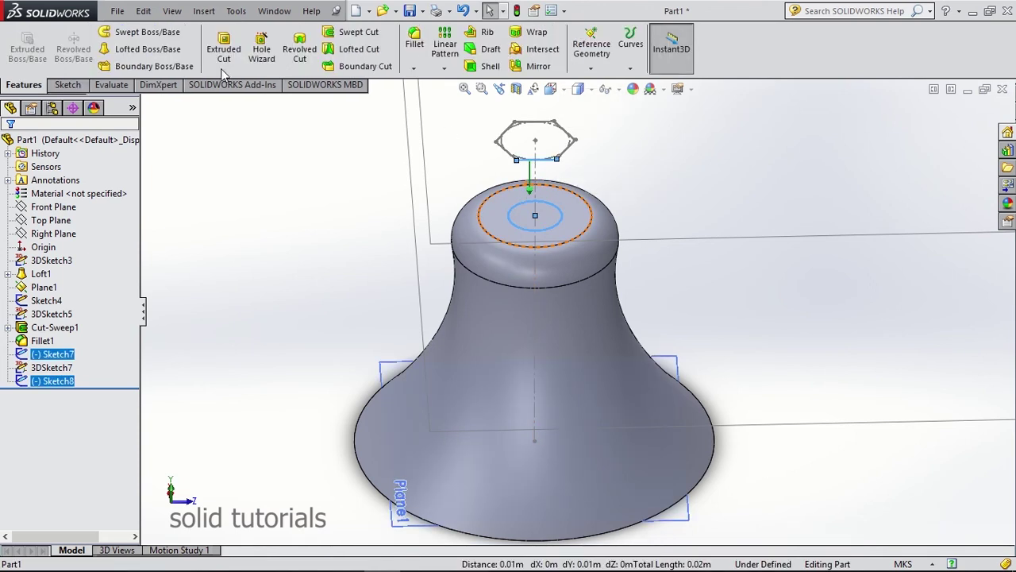
click(149, 49)
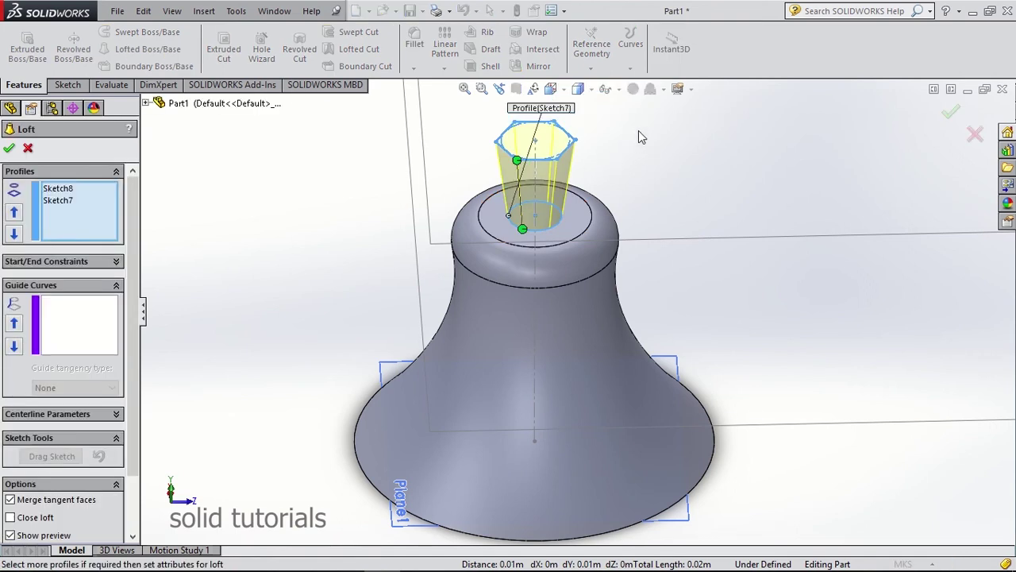
middle_drag(616, 161, 640, 258)
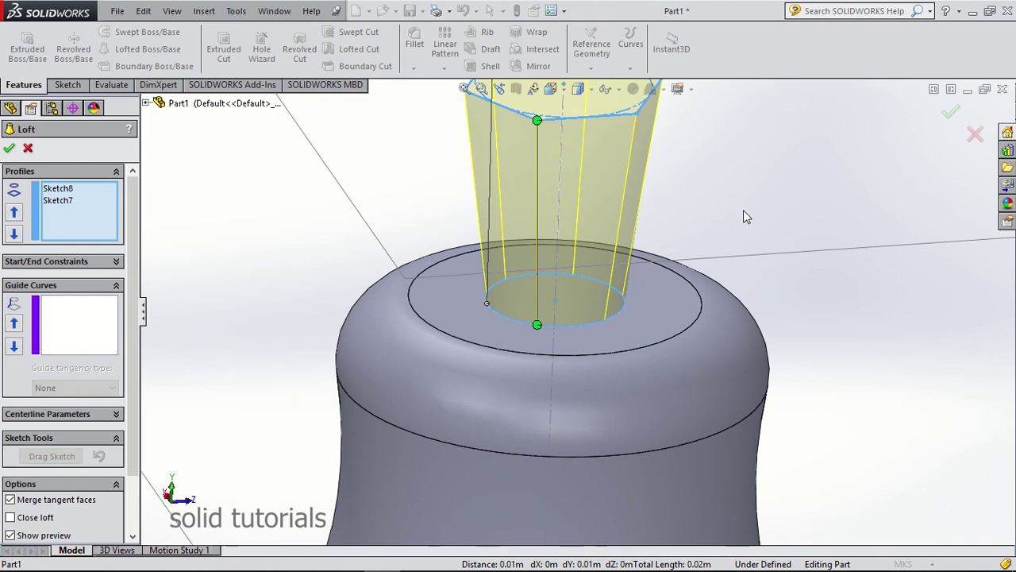
click(9, 148)
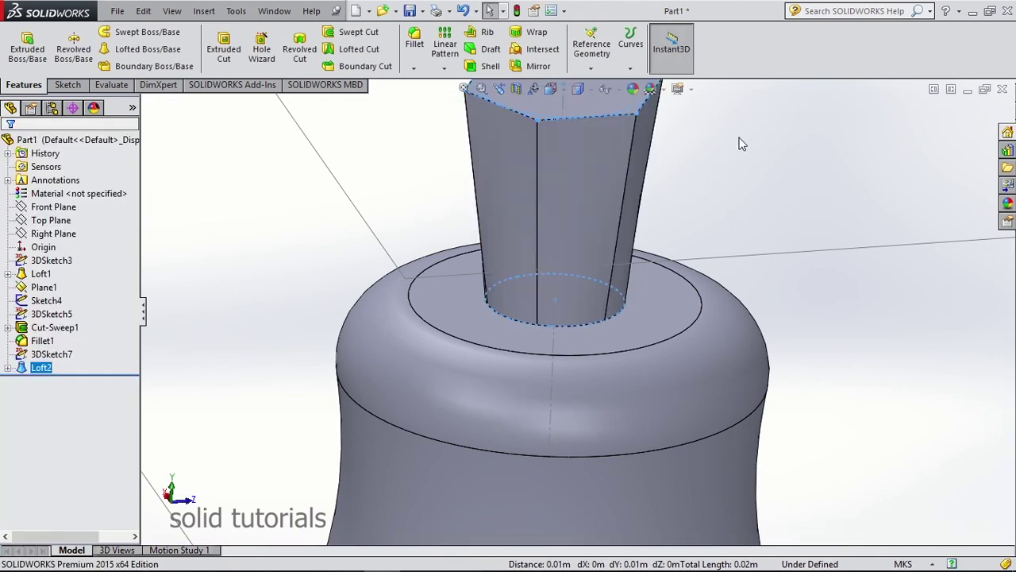
Apply the Reflective Floor Black studio scene and enable the PhotoView 360 add-in.
middle_drag(722, 167, 664, 436)
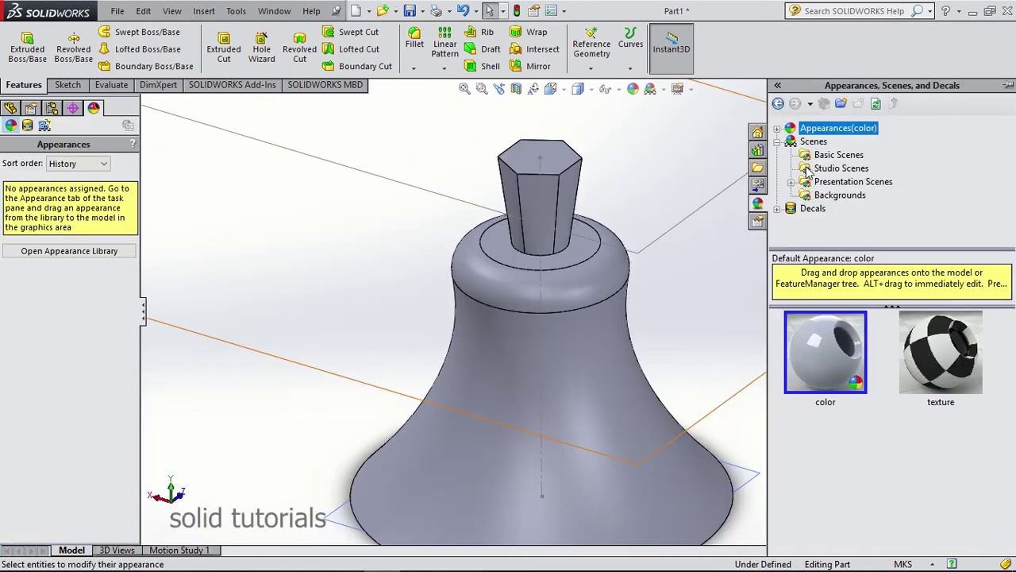
click(807, 169)
double_click(830, 369)
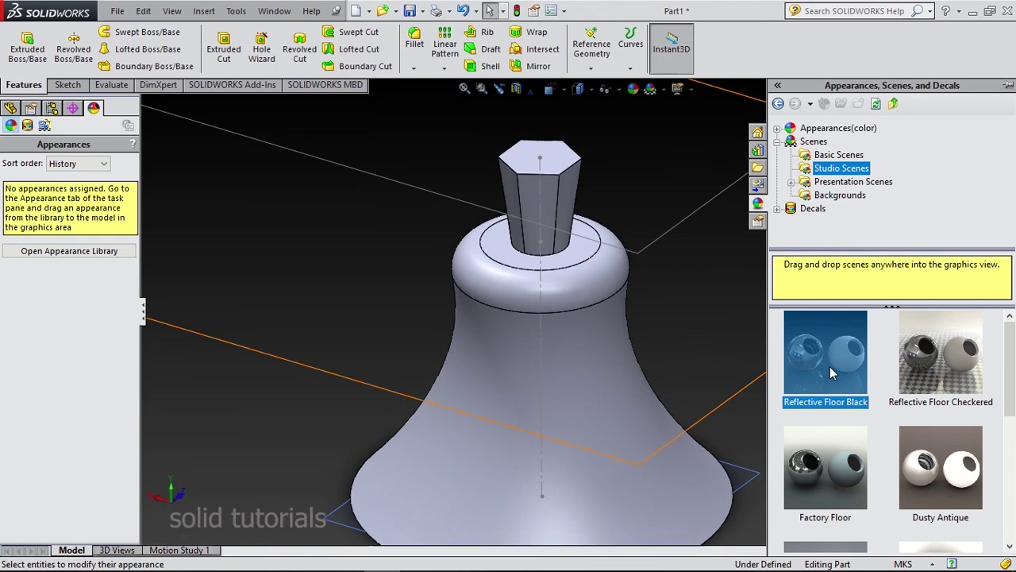
click(232, 85)
click(88, 55)
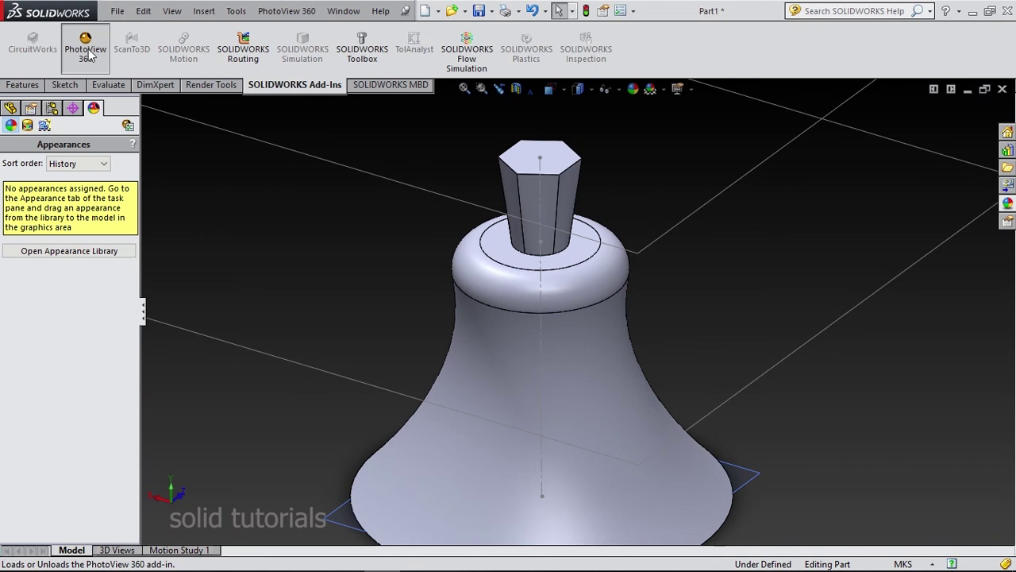
Open the PhotoView 360 Preview Window and dismiss the perspective-view recommendation.
click(219, 85)
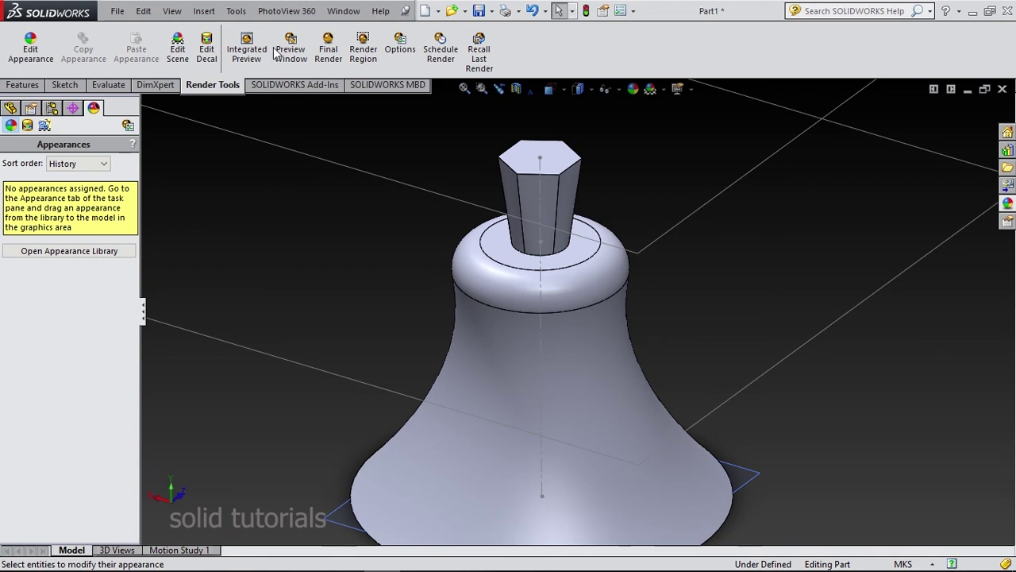
click(301, 64)
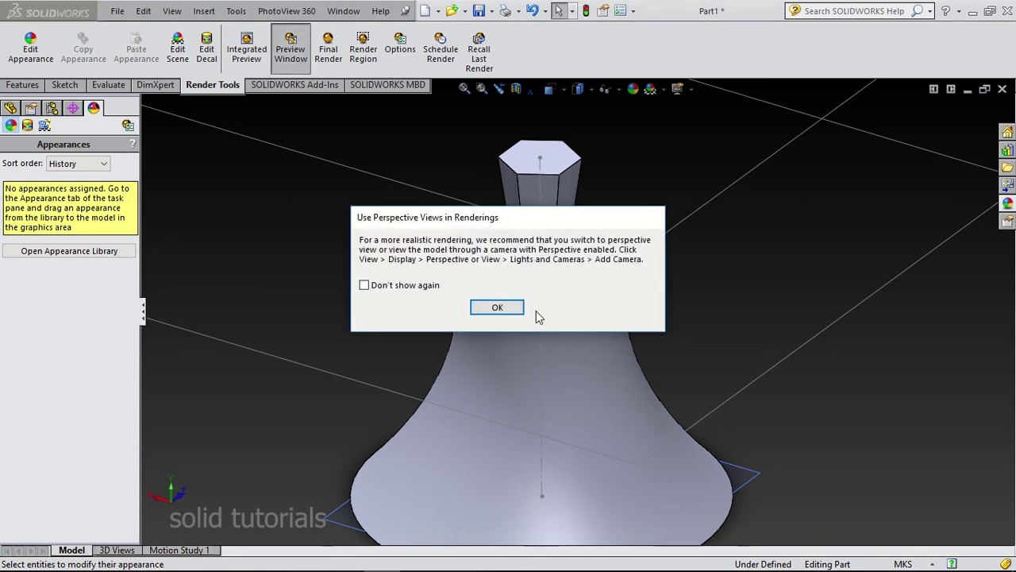
click(514, 309)
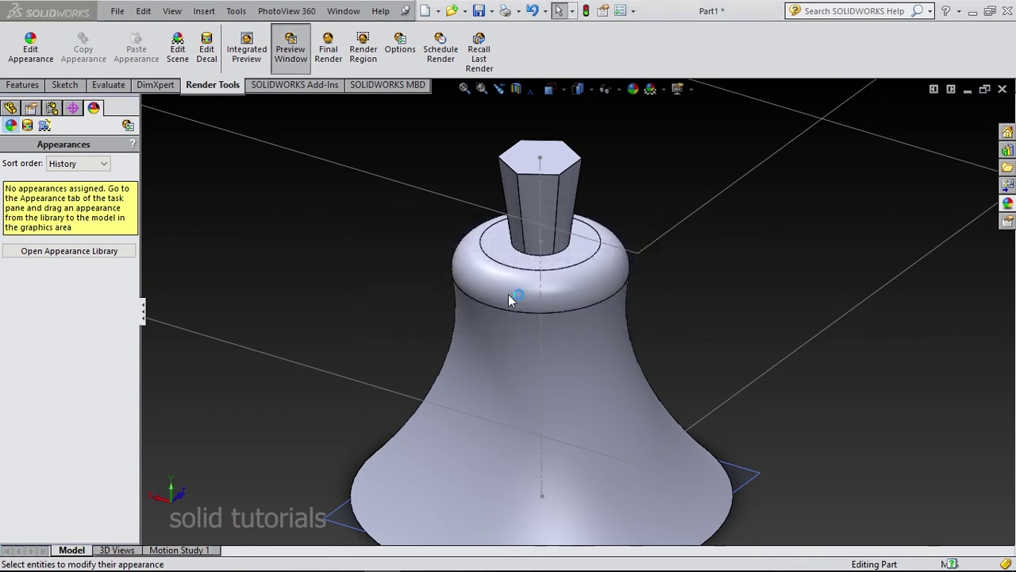